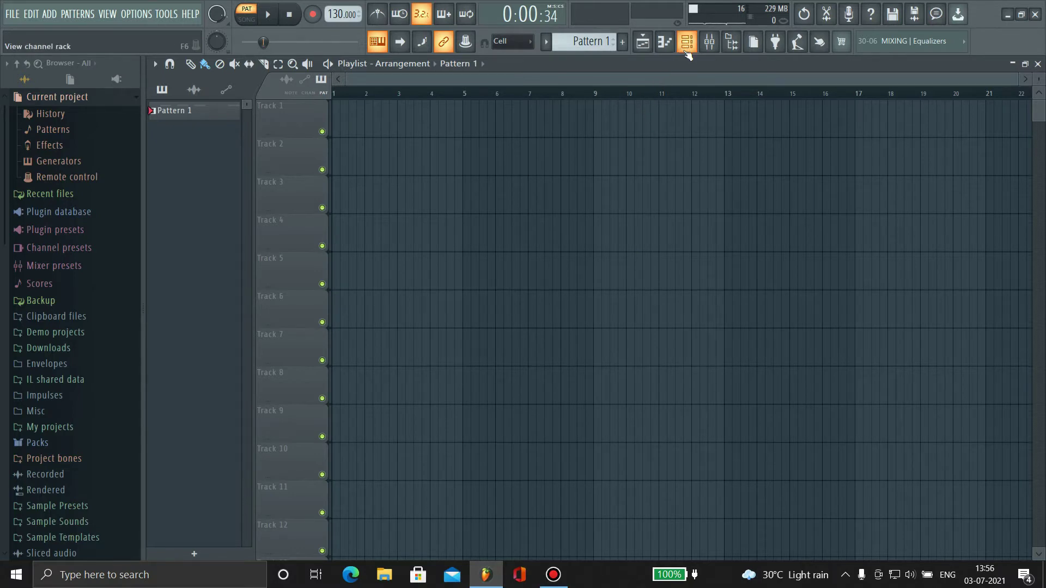
click(551, 578)
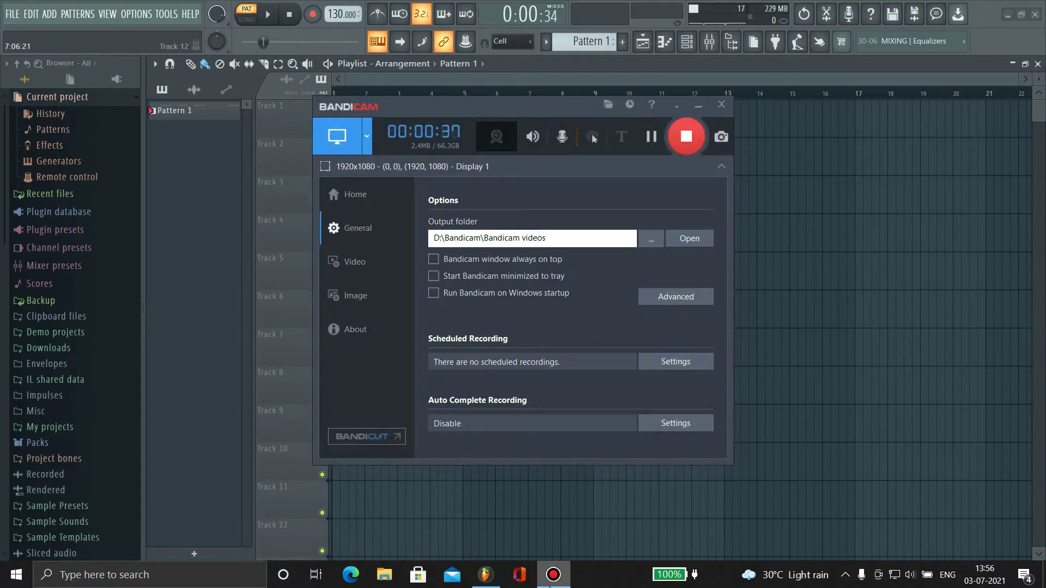
click(552, 579)
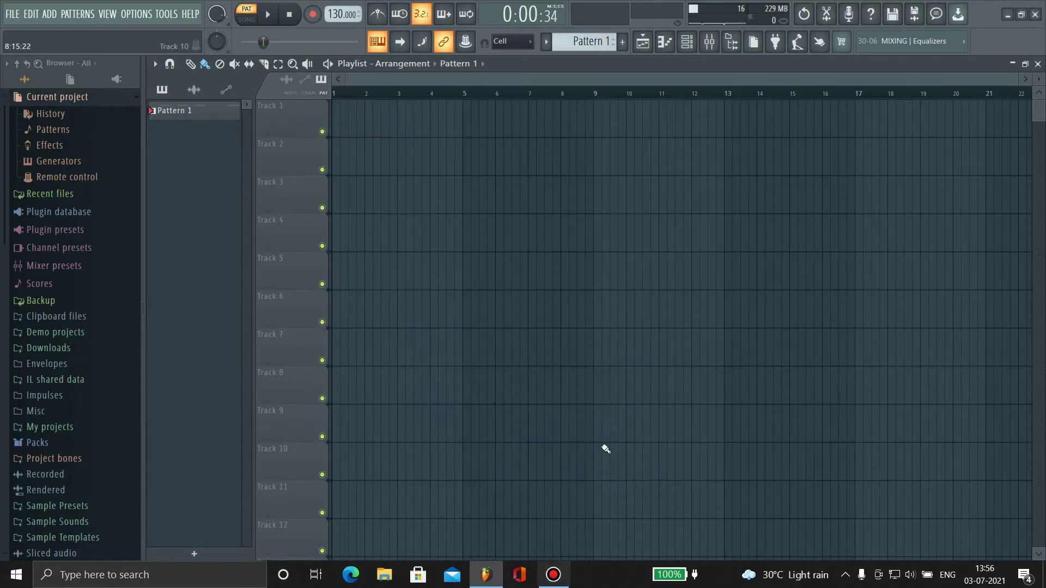
Add a DSK Saxophones channel to the channel rack by searching the generator plugins for DSK, and close its plugin window.
key(F6)
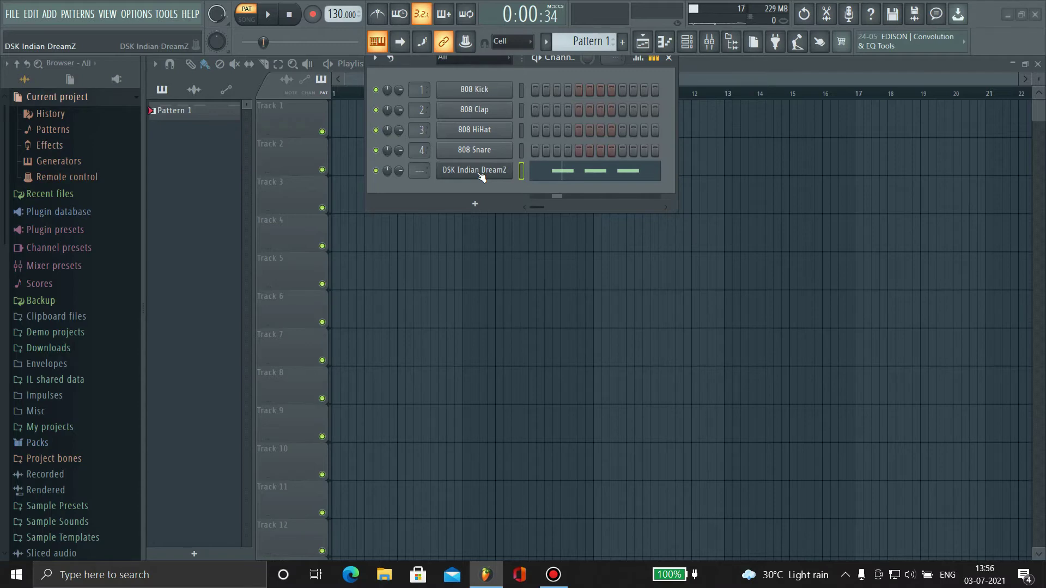
click(475, 203)
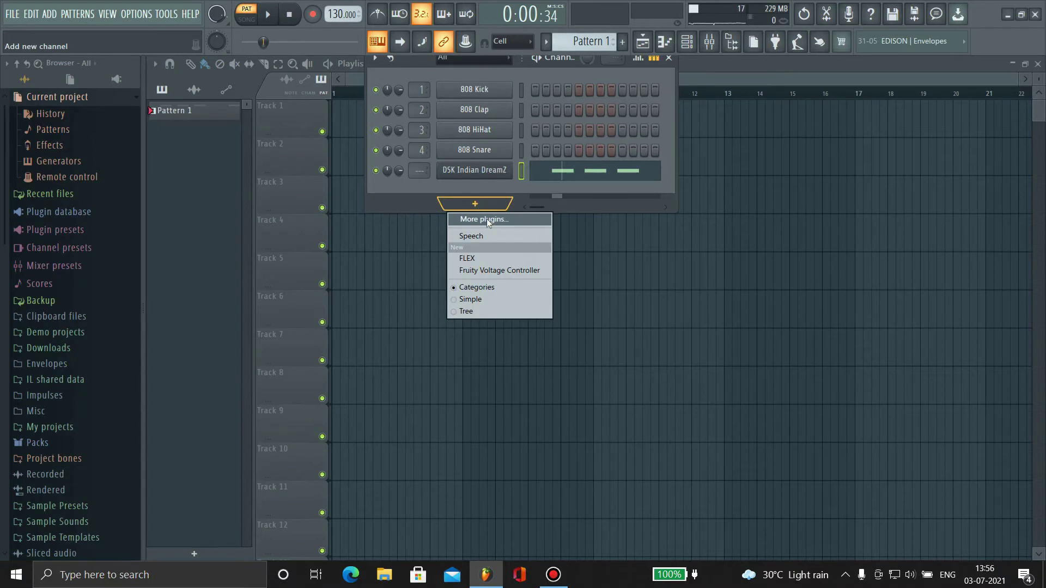
click(486, 218)
text(DSK)
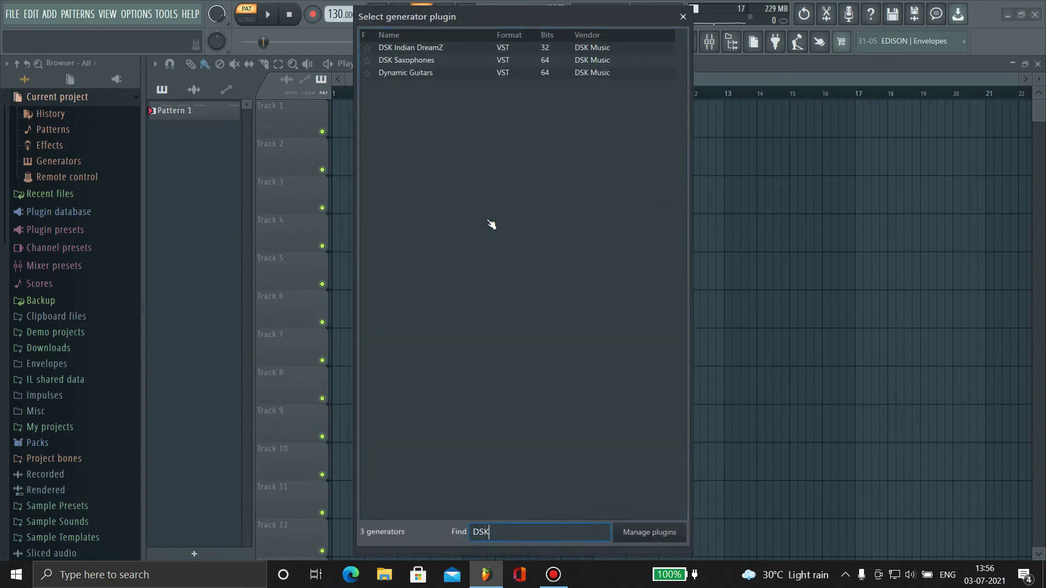
double_click(403, 61)
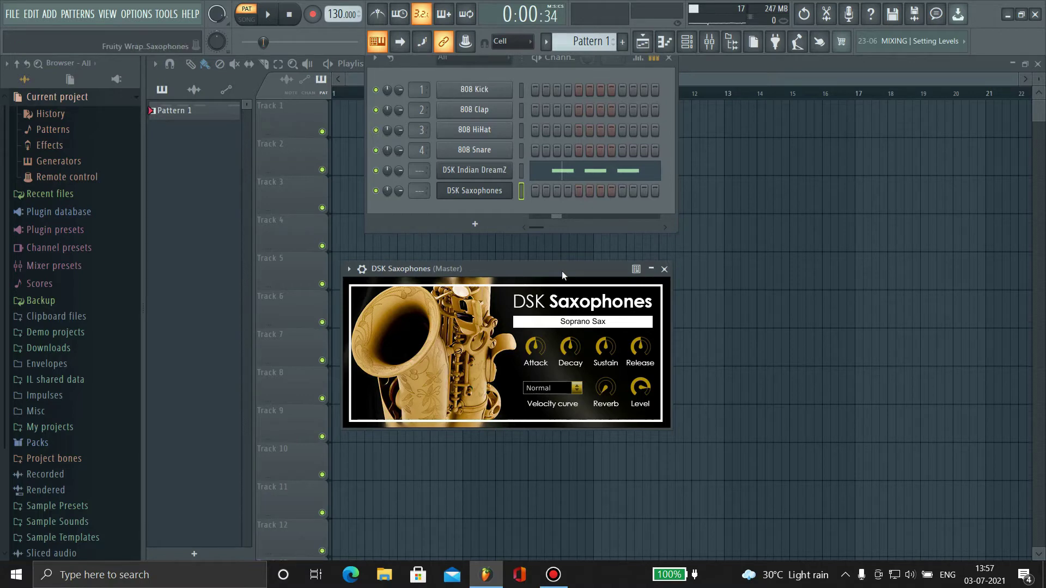
click(666, 269)
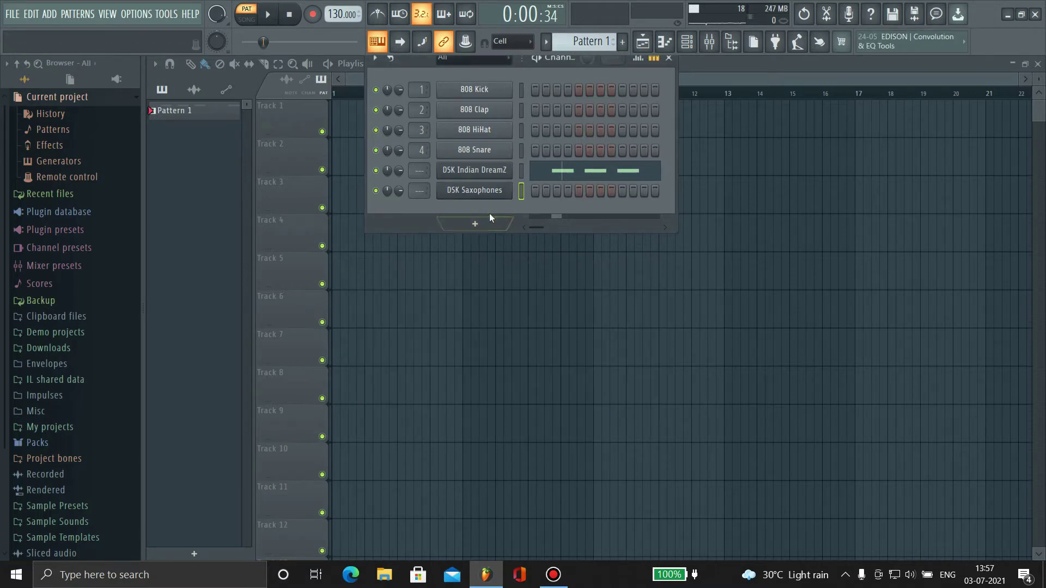
Open the DSK Indian DreamZ channel's plugin window with its channel settings shown and audition the Sitar sound.
click(466, 172)
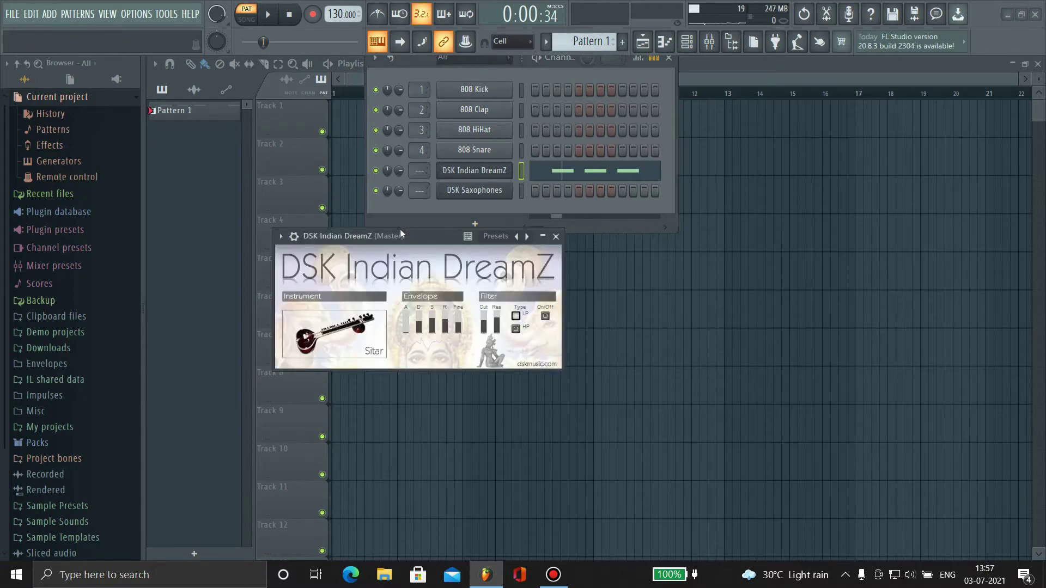
drag(400, 228, 540, 279)
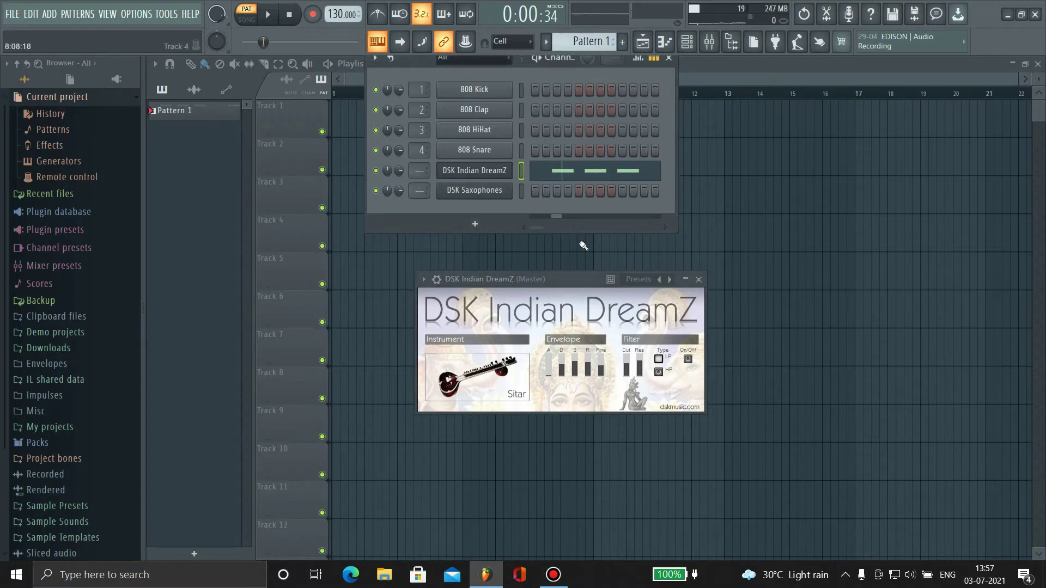
click(578, 278)
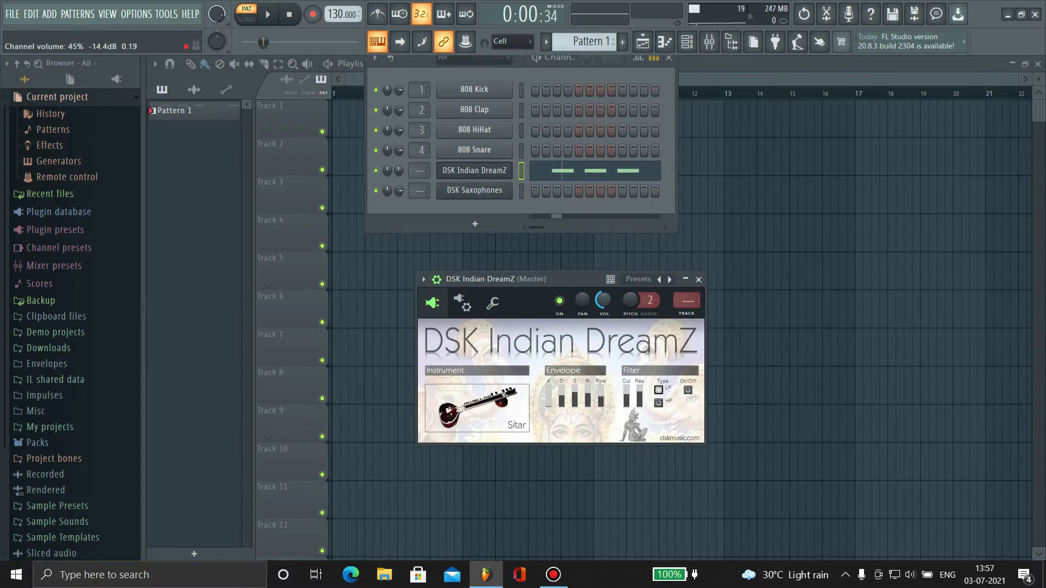
key(z)
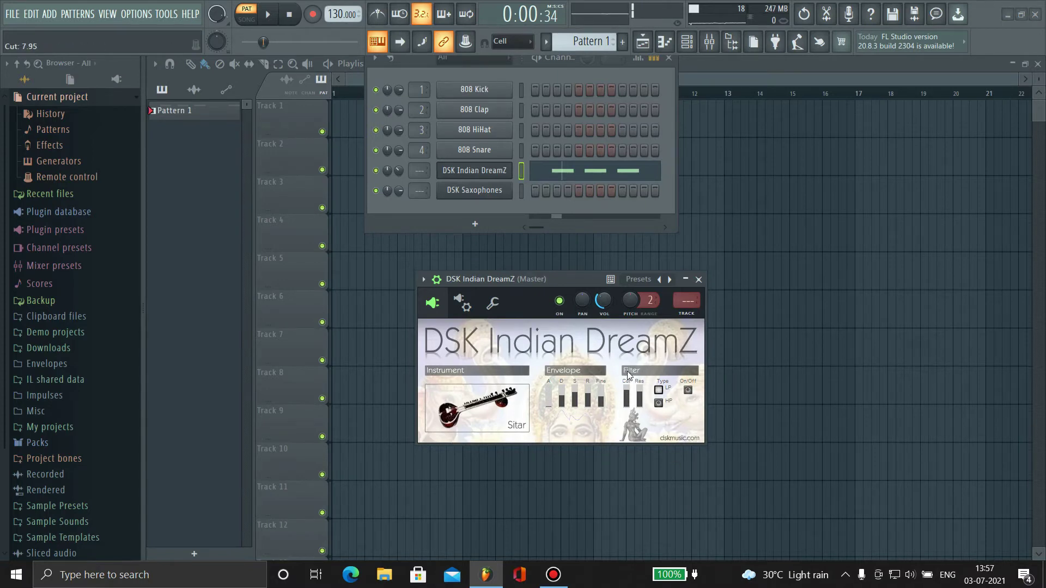
drag(628, 375, 626, 357)
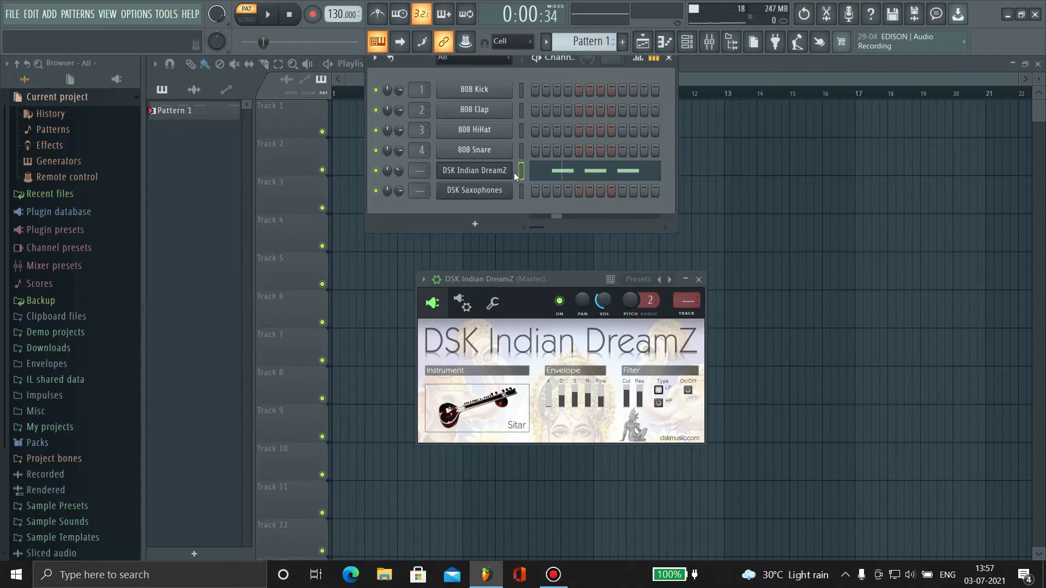
key(q)
Switch DSK Indian DreamZ through the Sarod, Veena, Tampura and Tabla instruments, auditioning the sounds.
click(509, 419)
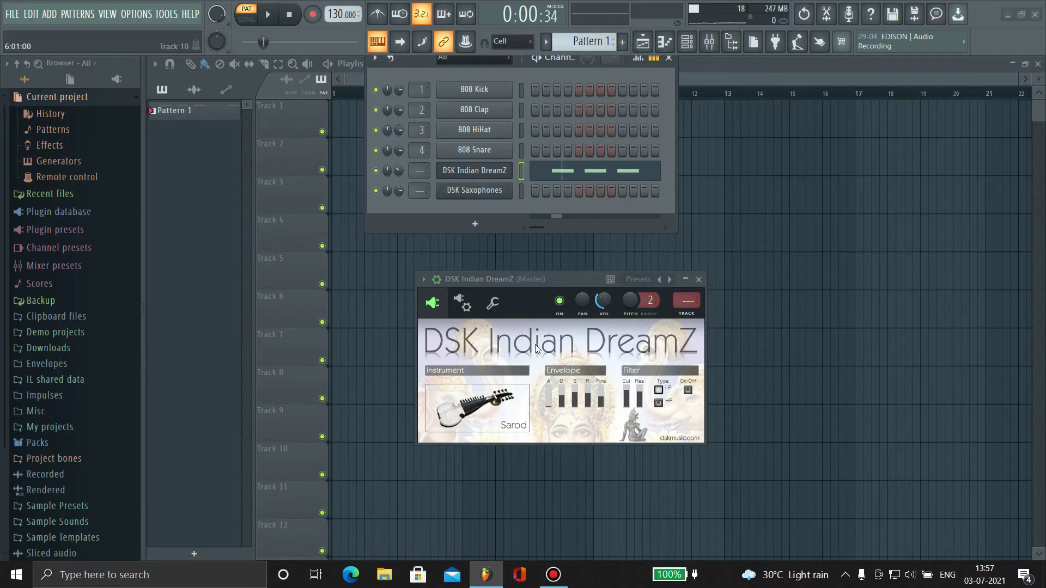
click(522, 172)
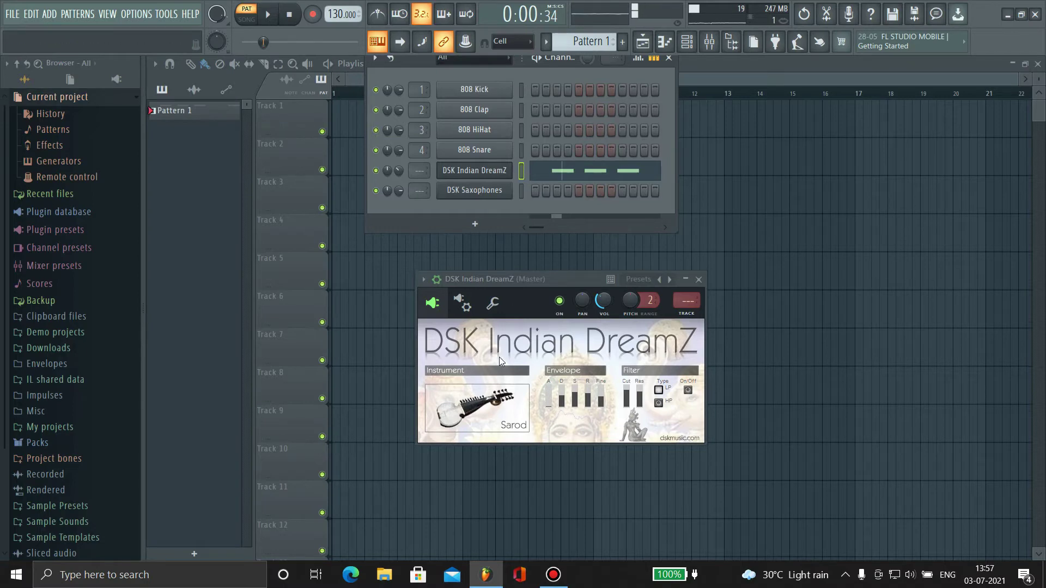
click(483, 420)
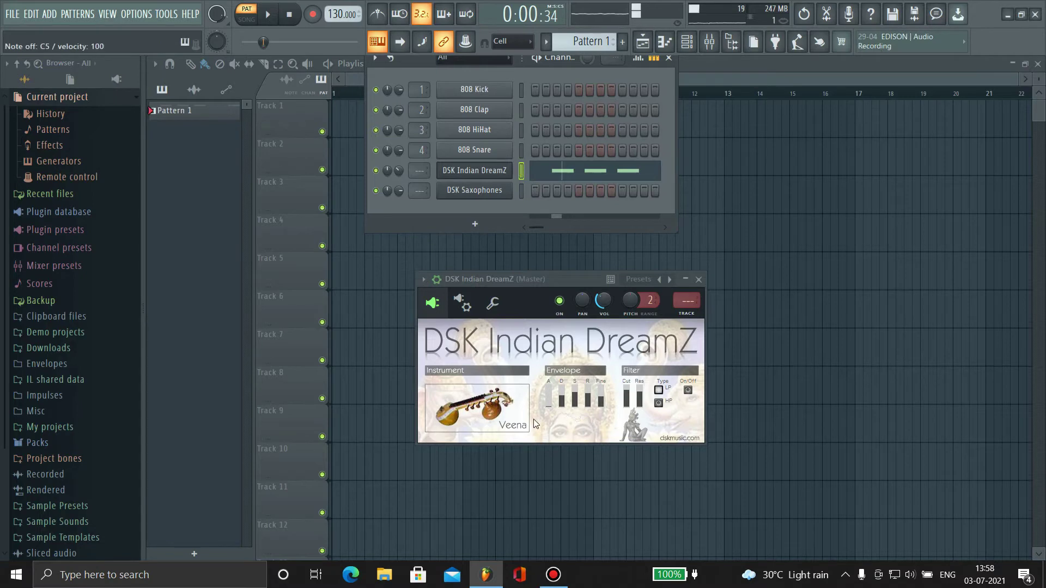
click(496, 411)
right_click(494, 414)
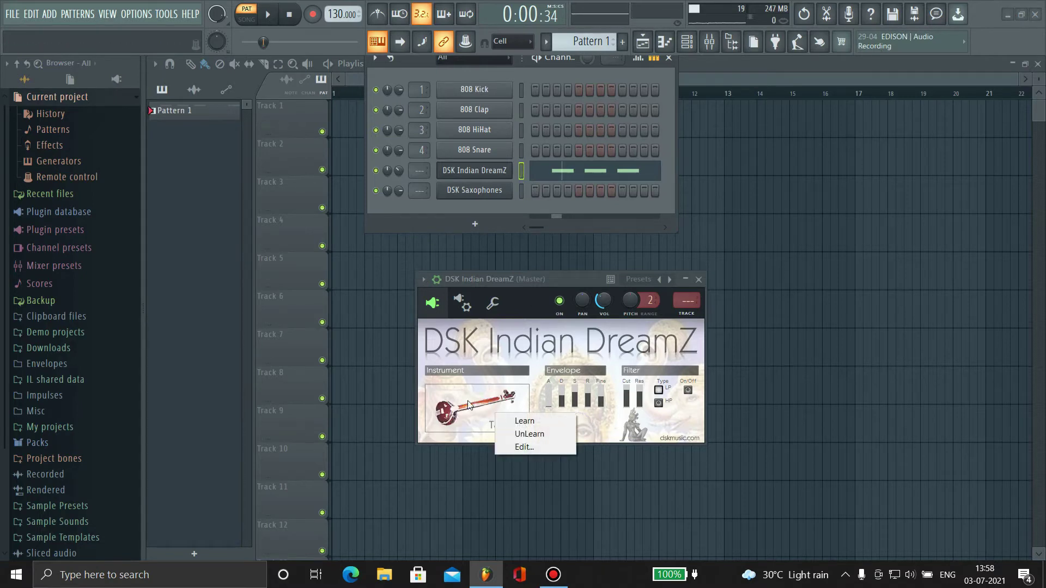
drag(494, 413, 534, 280)
double_click(520, 172)
key(z)
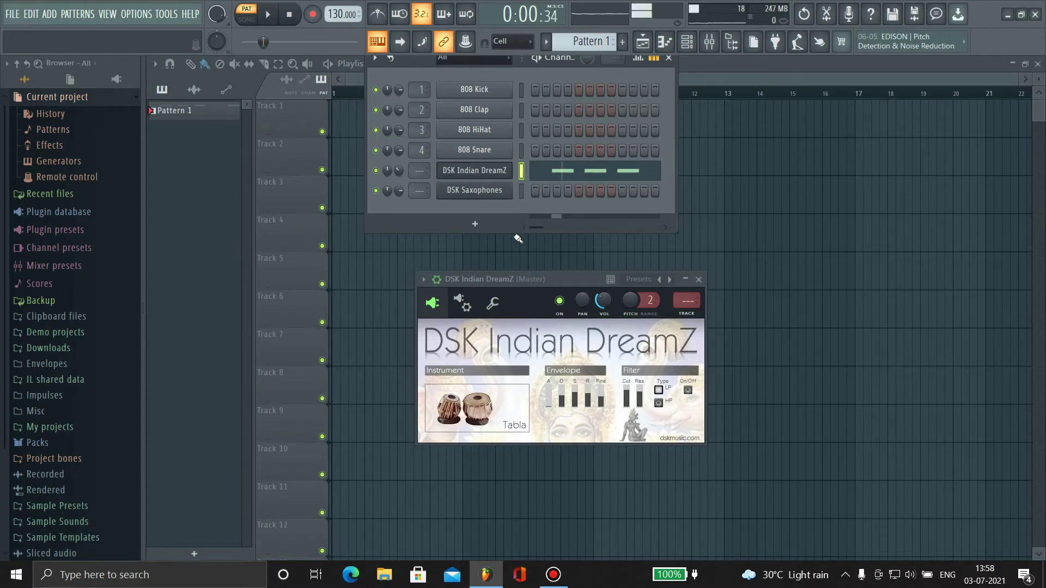
Cycle DSK Indian DreamZ past Sitar to Tar, audition it, and set the instrument to Tampura.
click(485, 400)
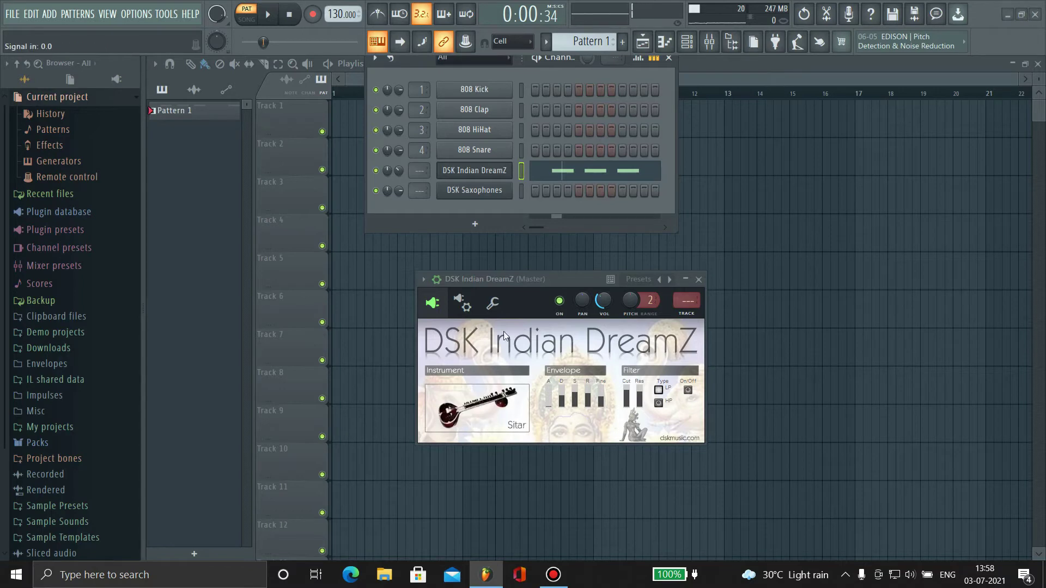
click(498, 398)
click(498, 399)
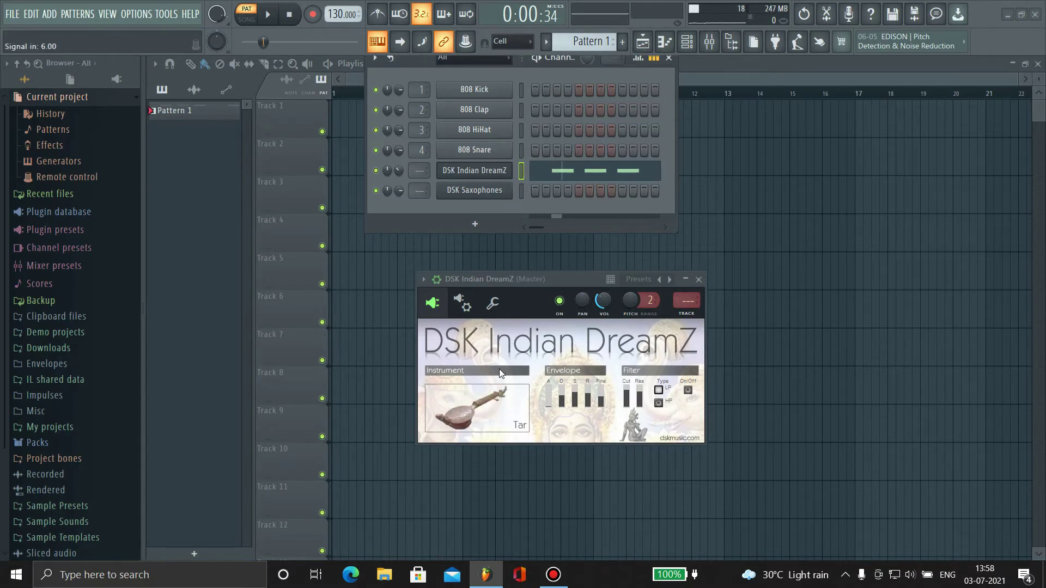
click(521, 173)
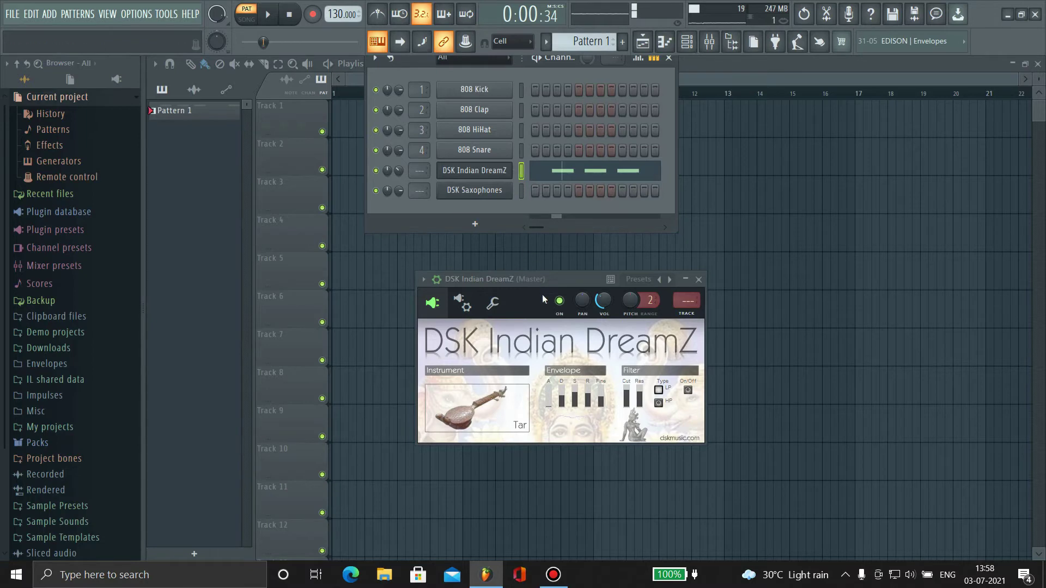
click(487, 419)
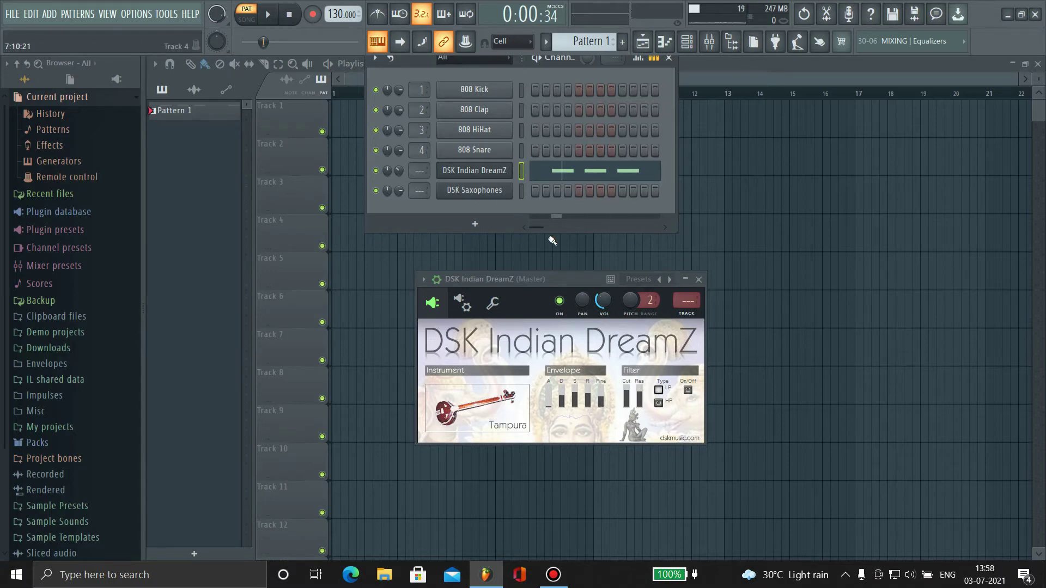
Open the BUSTER and BUSTERse compressors on the mixer's Master track and arrange their windows one above the other.
click(708, 41)
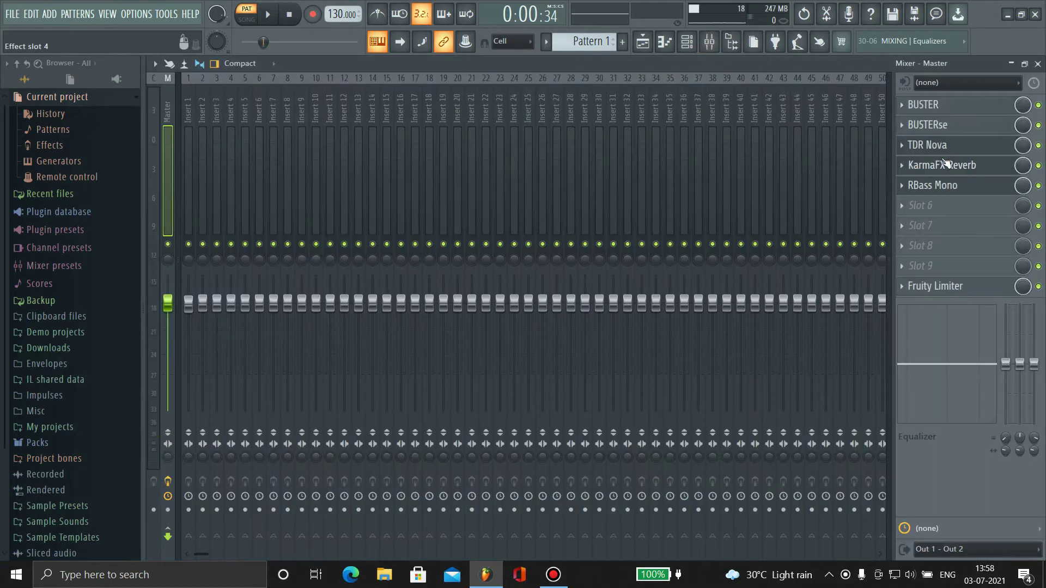
click(926, 104)
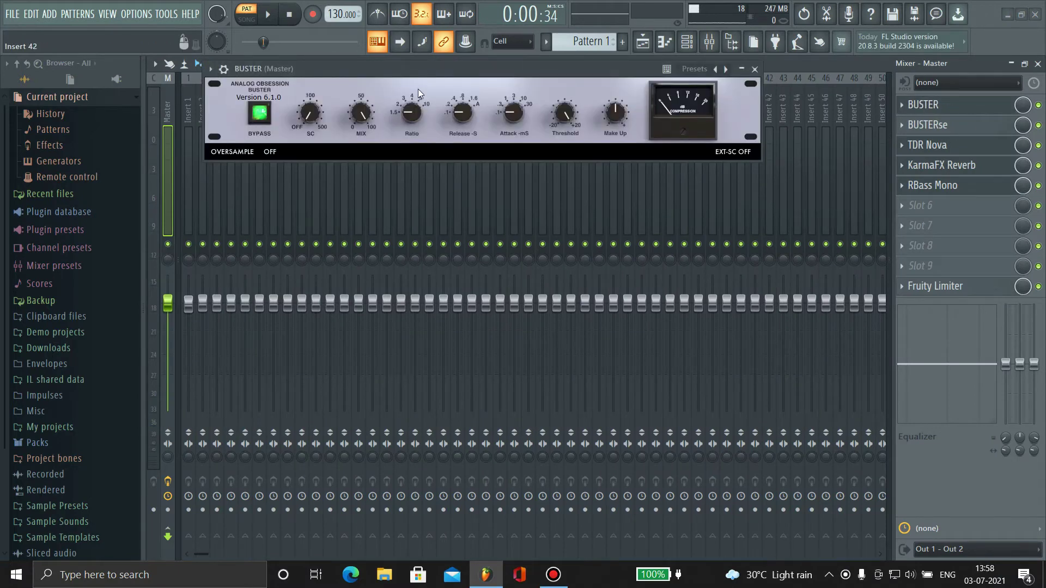
drag(423, 70, 431, 91)
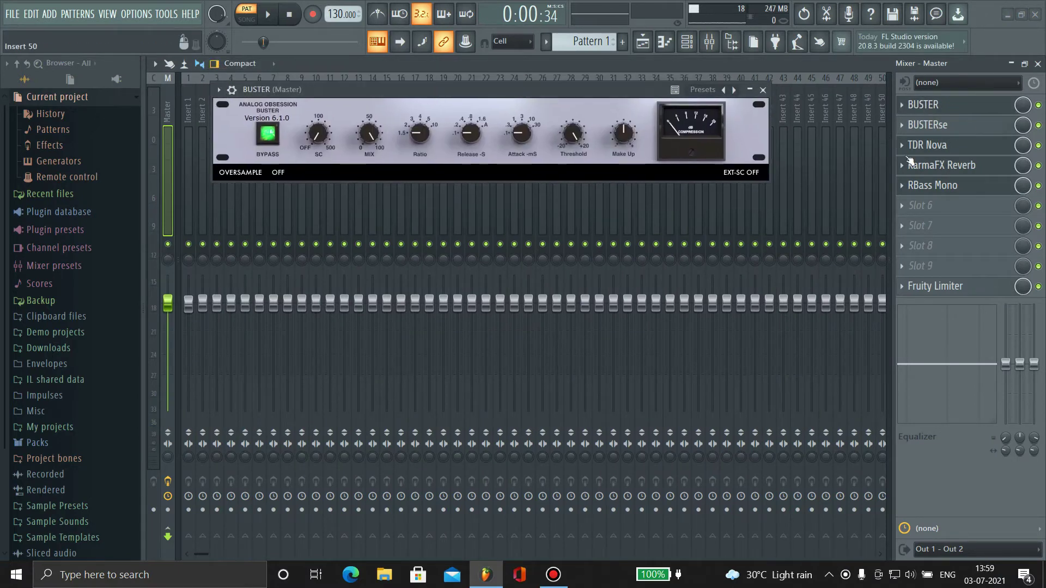
click(928, 125)
mouse_move(442, 178)
mouse_down()
mouse_move(442, 207)
mouse_move(446, 189)
mouse_up()
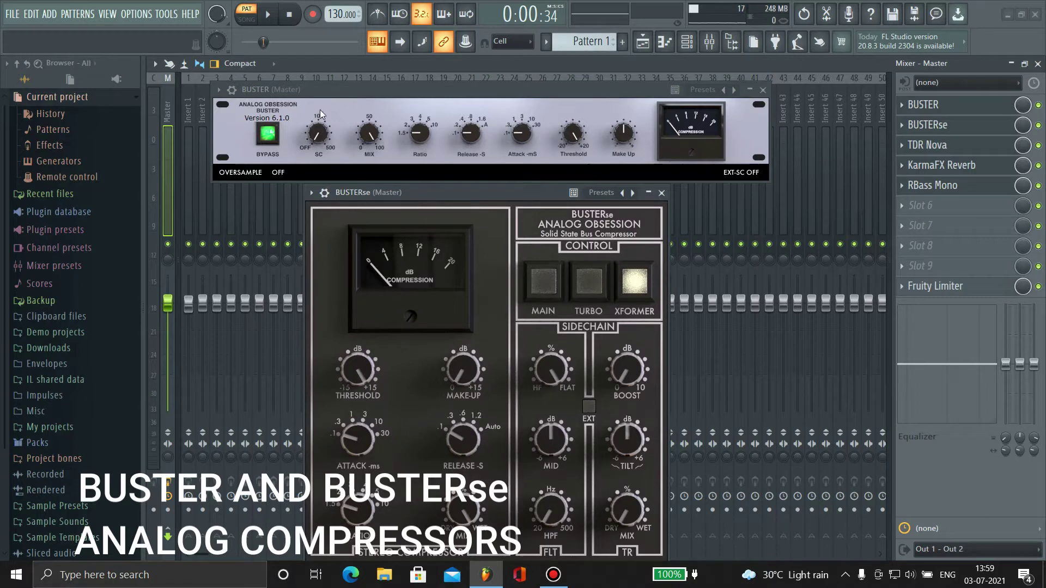
click(220, 90)
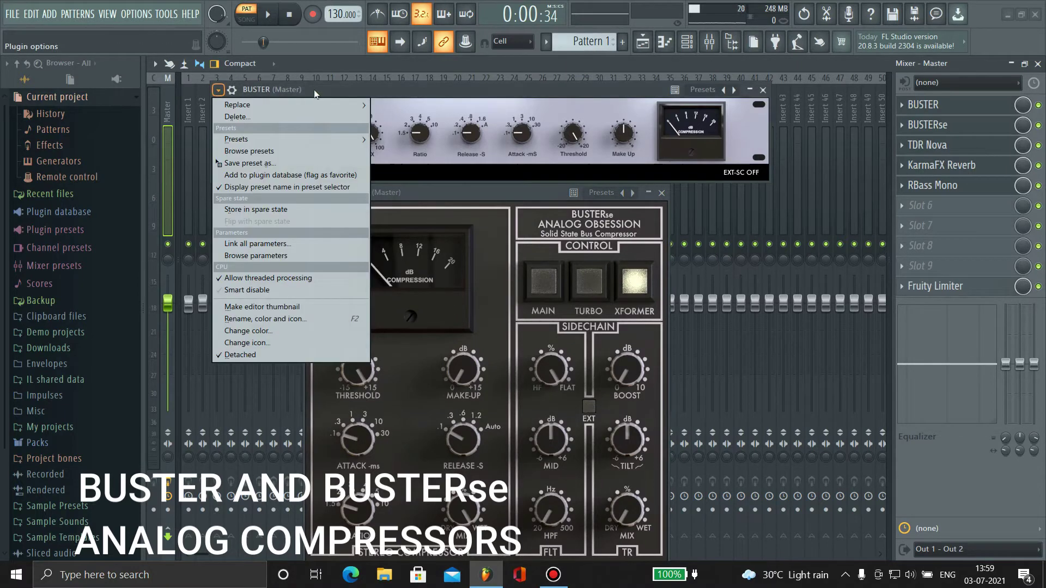
click(348, 88)
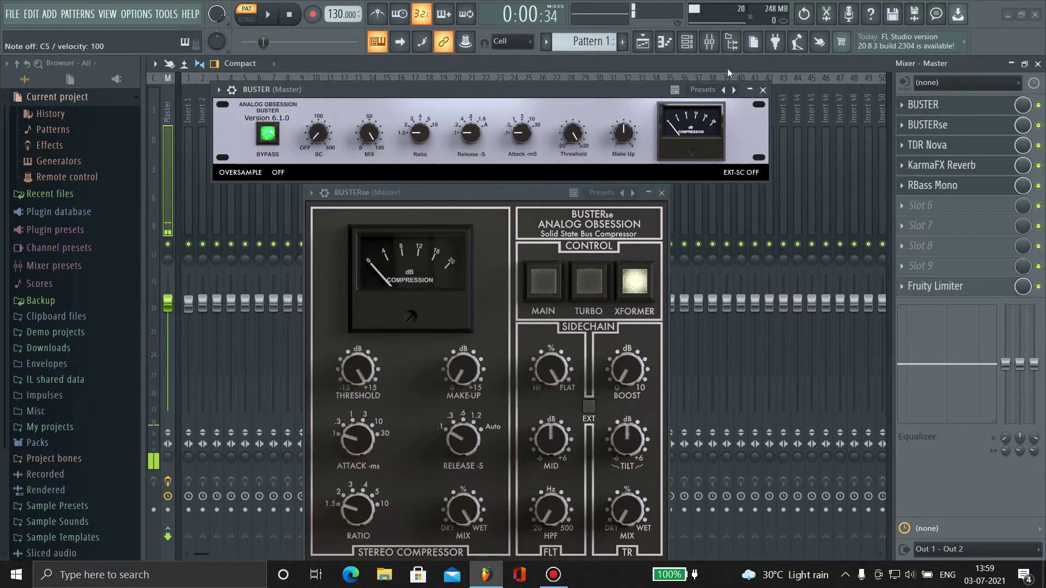
Set the Master BUSTER's mix to about 48%, raise its ratio, release, attack and make-up gain, and lower its threshold.
drag(368, 130, 374, 173)
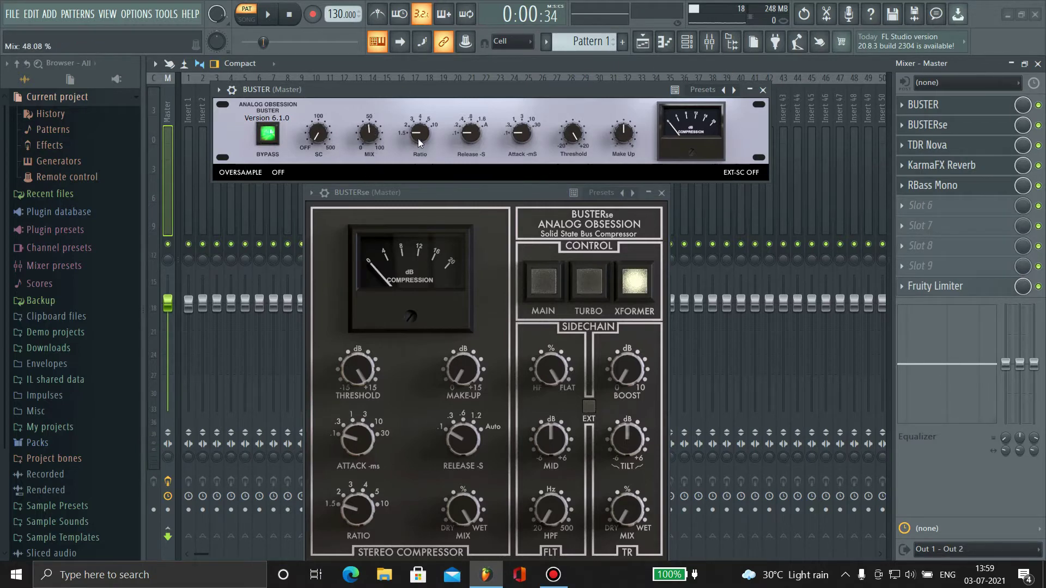
drag(418, 140, 426, 63)
drag(461, 134, 465, 121)
drag(571, 146, 572, 114)
drag(571, 158, 628, 109)
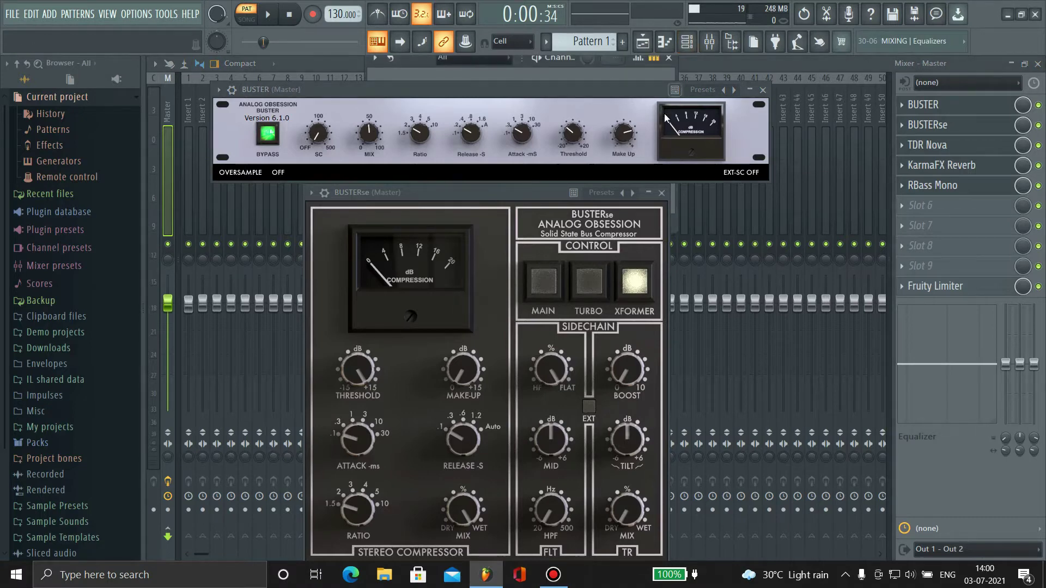
Uncover the channel rack and instrument windows, route DSK Indian DreamZ to mixer Insert 1, and select that insert track.
click(687, 42)
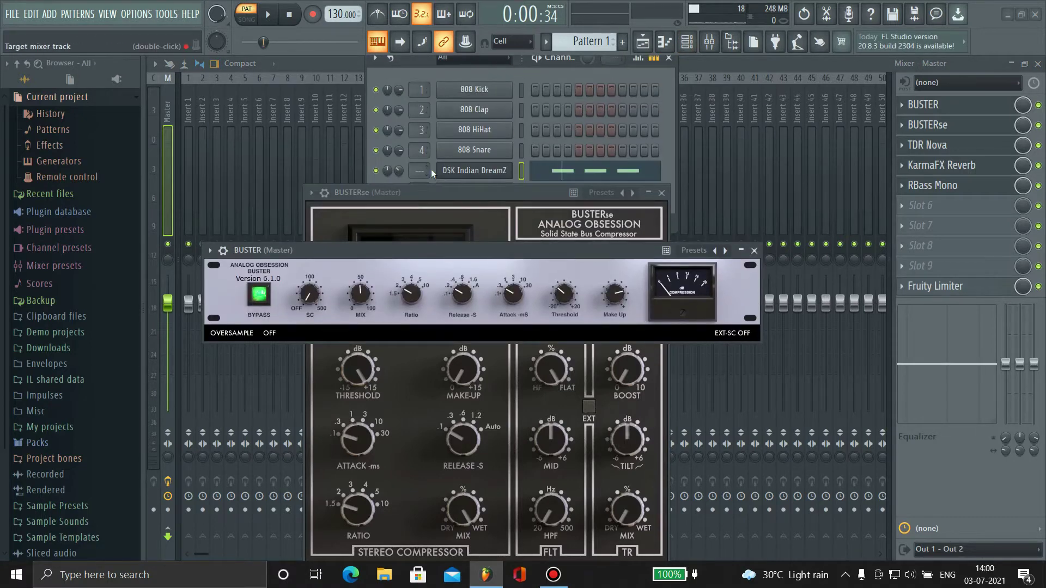
drag(638, 249, 514, 326)
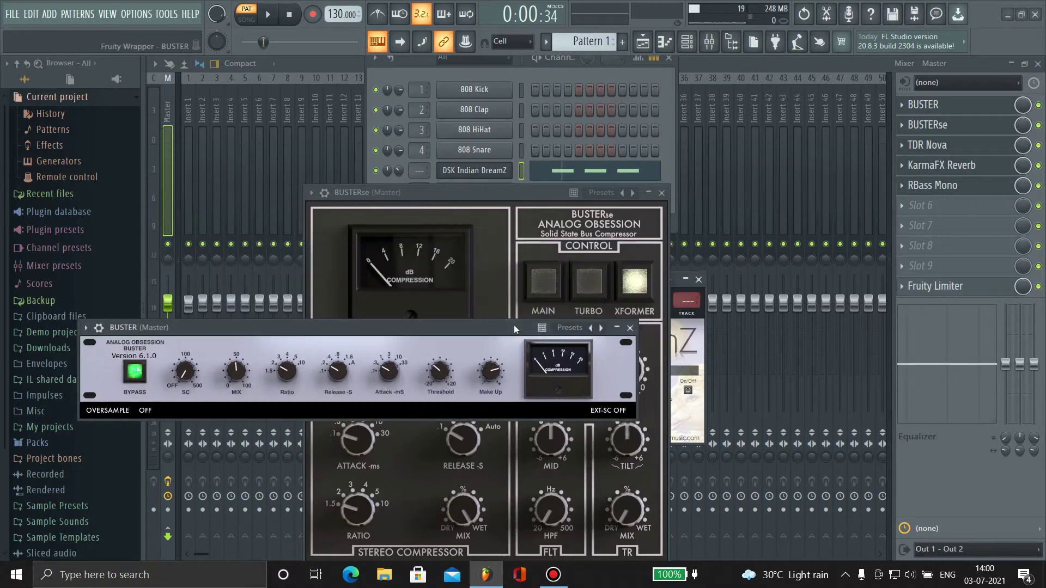
drag(677, 281, 758, 296)
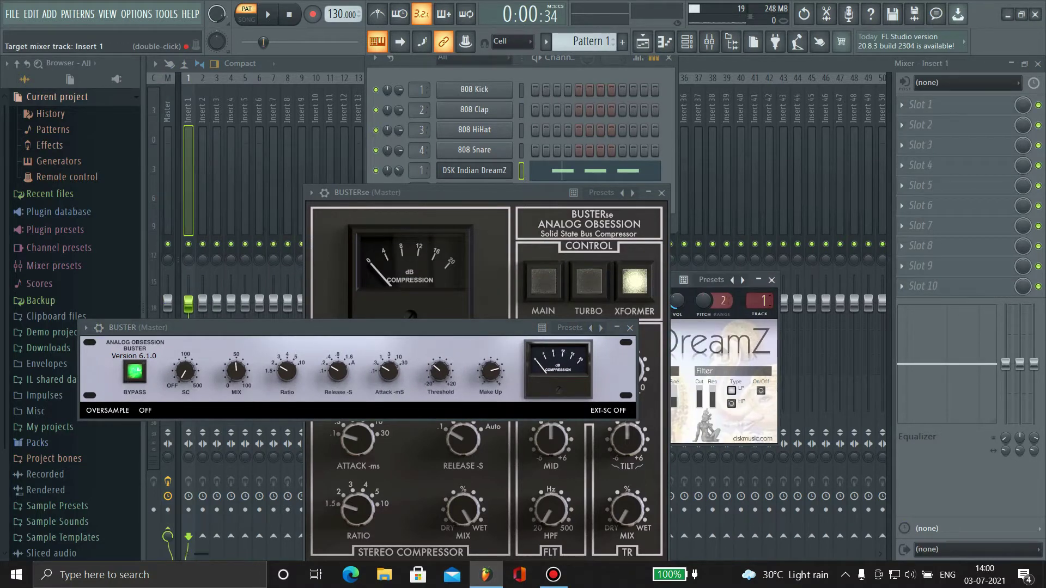
click(202, 113)
click(185, 113)
Load the BUSTER effect into slot 1 of Insert 1 and audition the instrument through it.
click(950, 108)
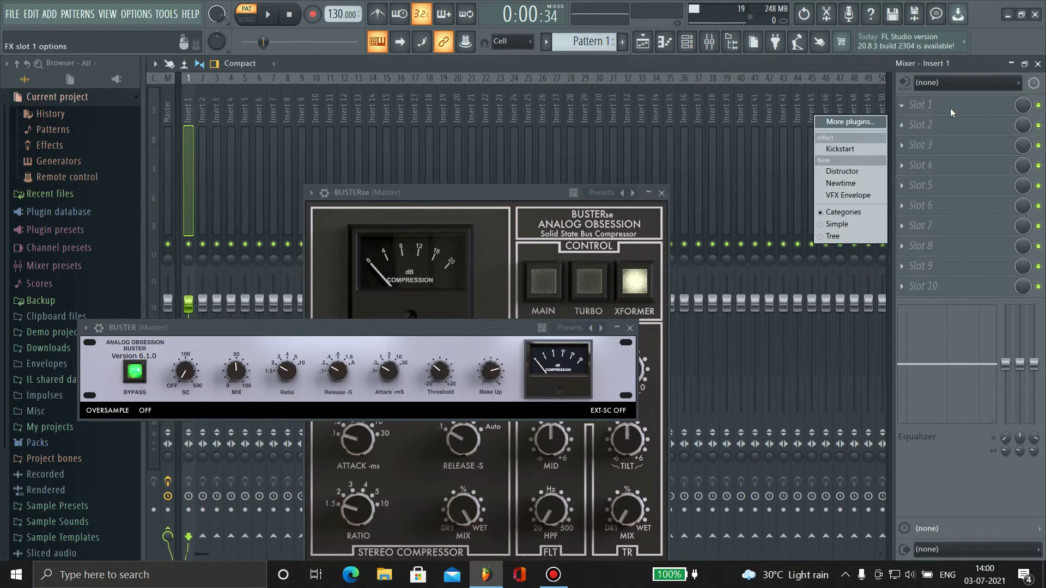
click(840, 133)
text(BUSTER)
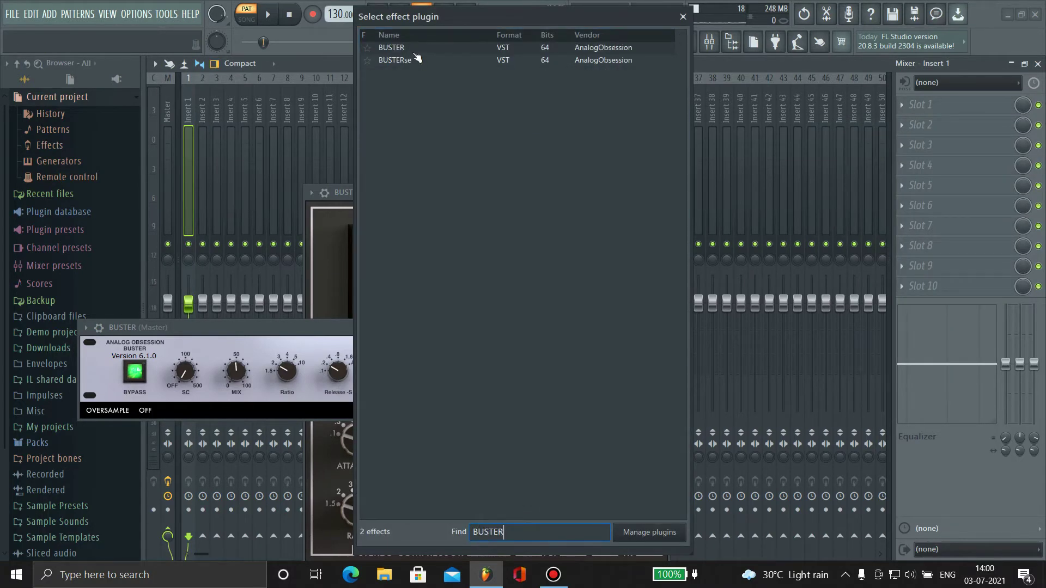
double_click(403, 49)
key(space)
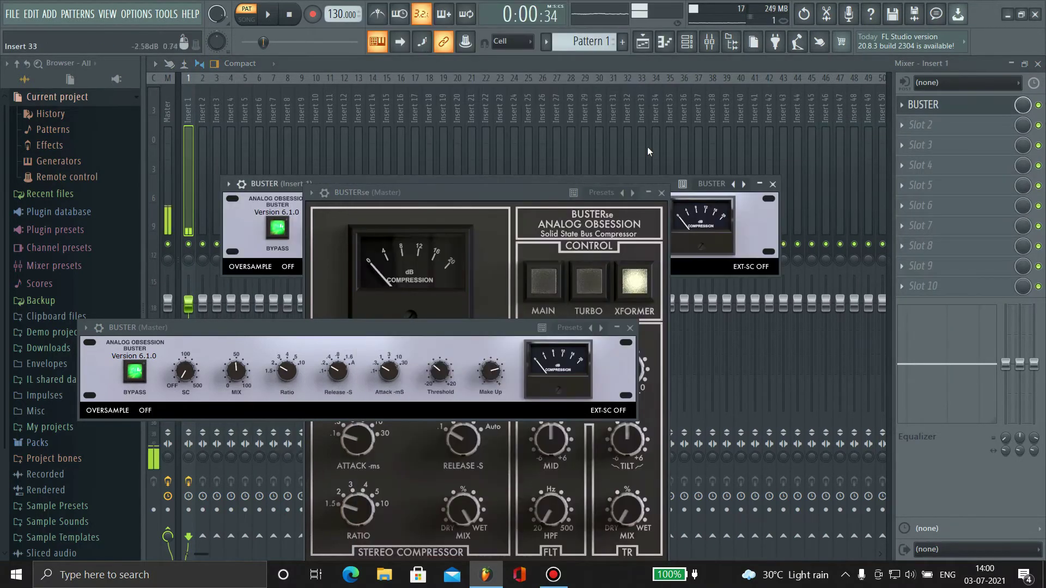
Bring up the channel rack and DSK Indian DreamZ, and move the instrument and BUSTERse windows clear of each other.
drag(516, 192, 529, 247)
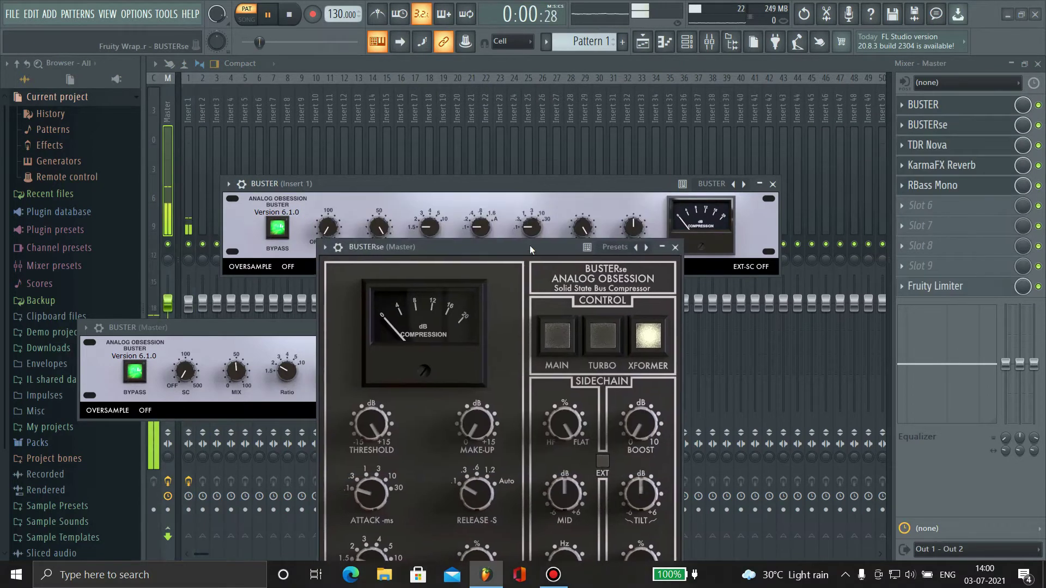
click(687, 42)
click(474, 170)
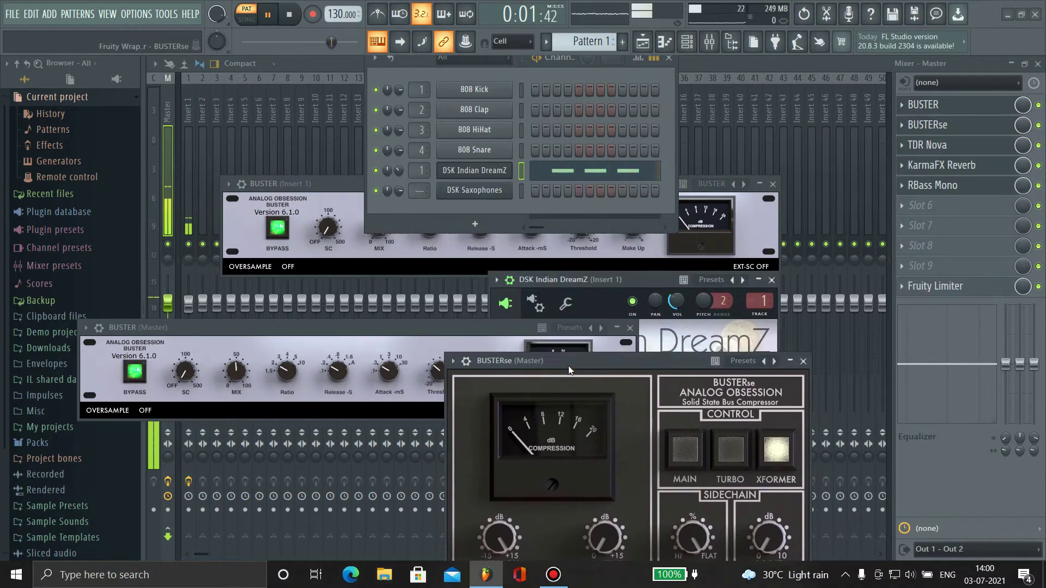
drag(568, 365, 659, 356)
drag(545, 280, 235, 150)
click(241, 277)
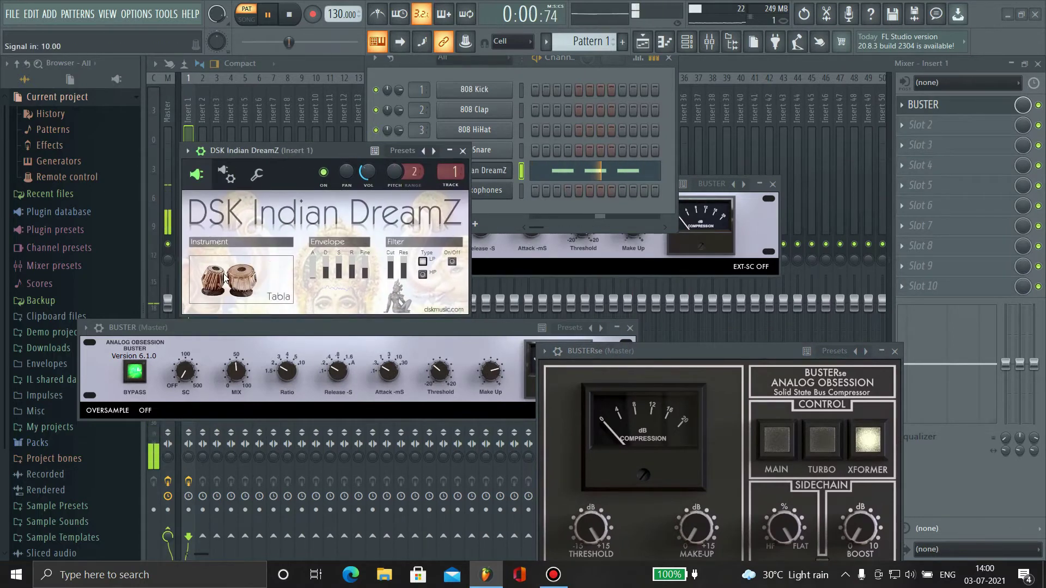
Close the open plugin and channel rack windows, and reopen only the BUSTER compressor on mixer track Insert 1.
click(560, 321)
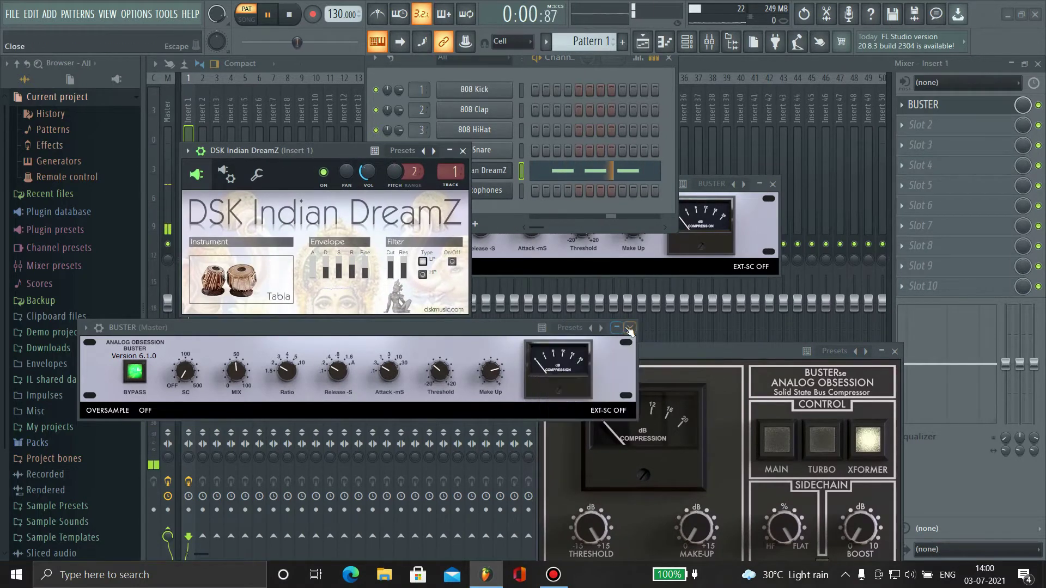
key(F12)
click(898, 352)
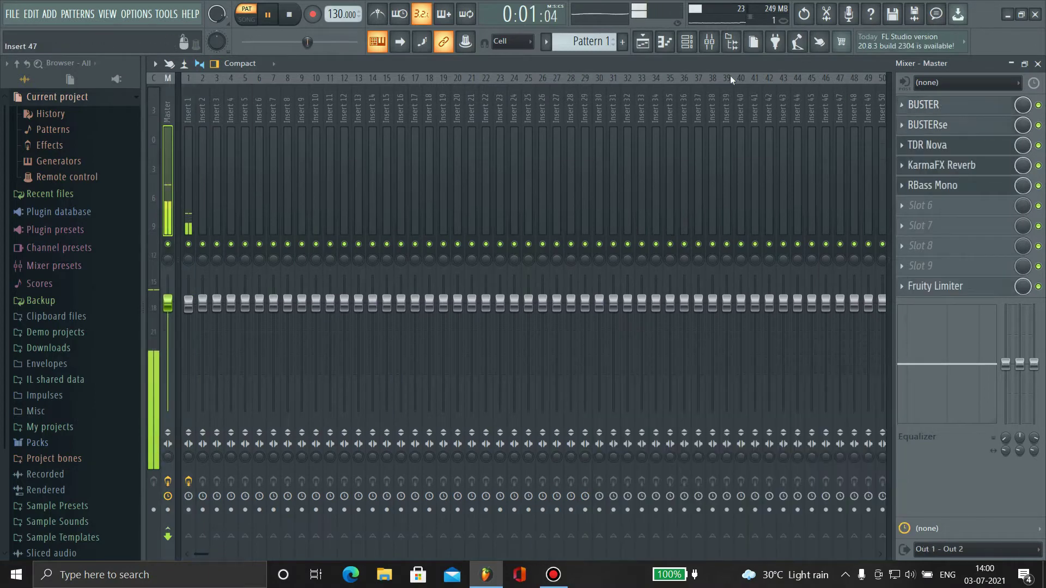
click(904, 105)
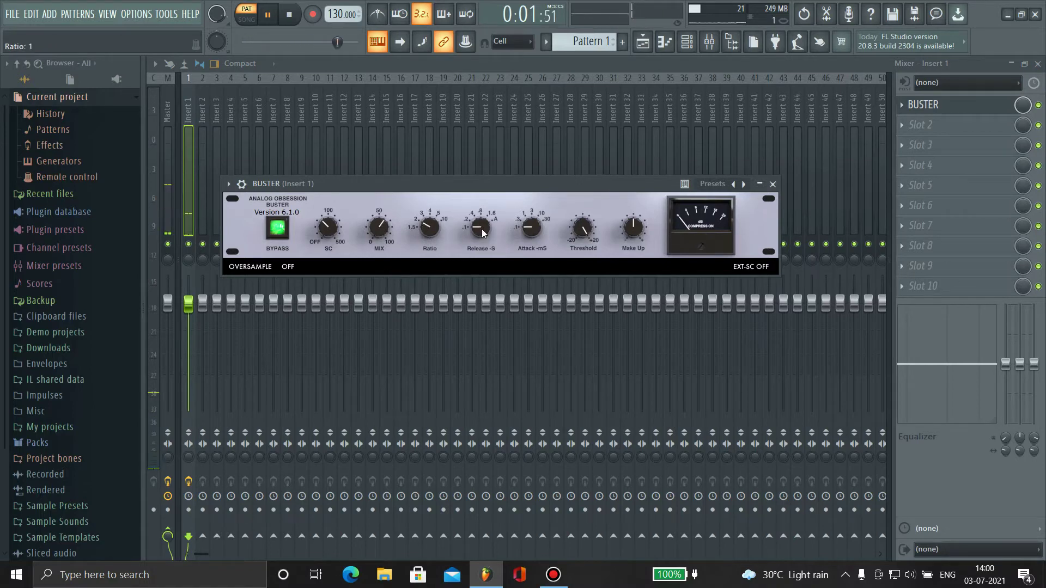
Raise the release, attack and make-up gain of Insert 1's BUSTER and lower its threshold while the pattern plays.
drag(481, 229, 480, 171)
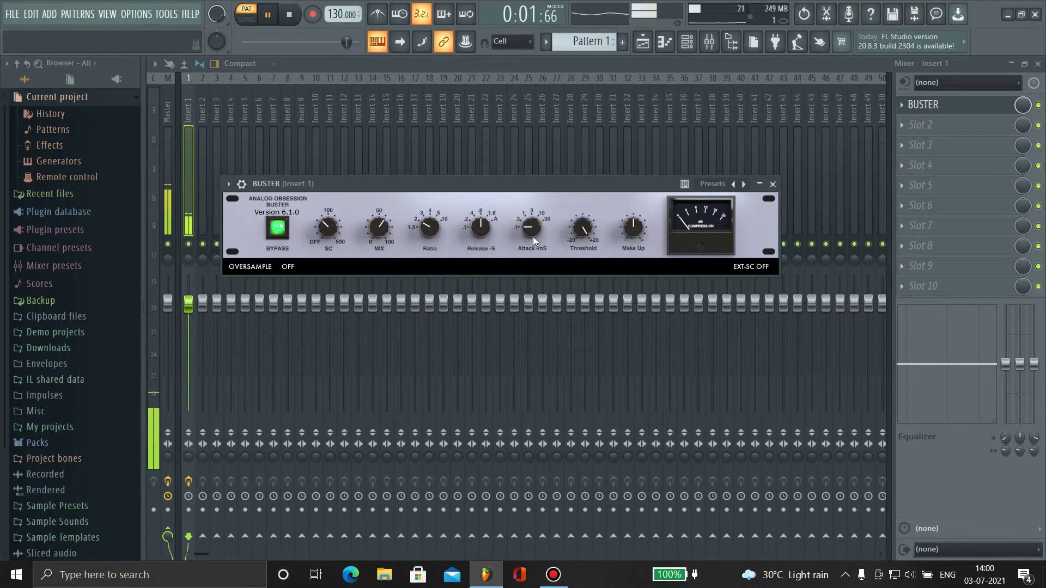
drag(533, 236, 518, 187)
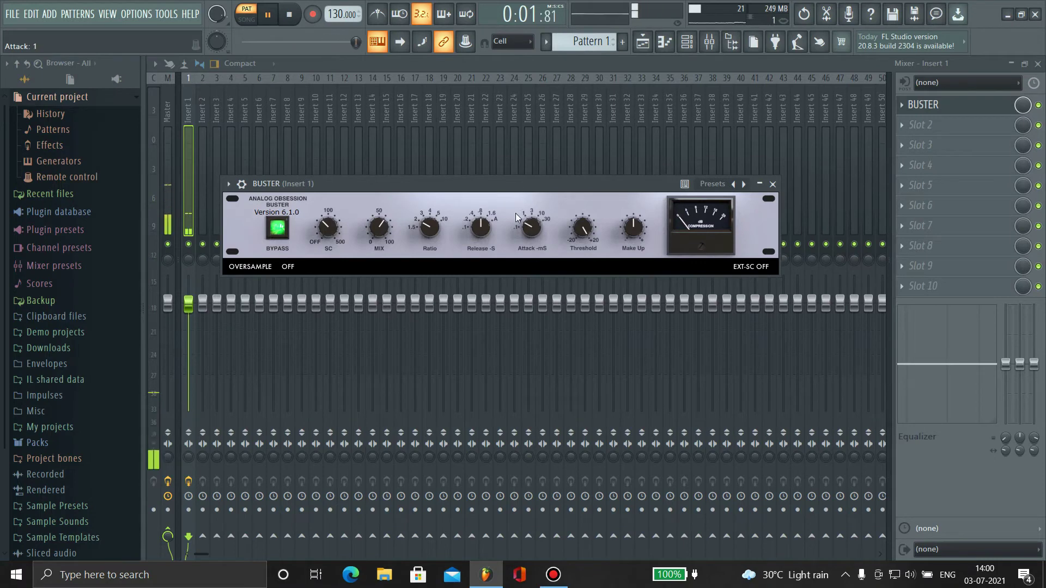
drag(586, 227, 607, 241)
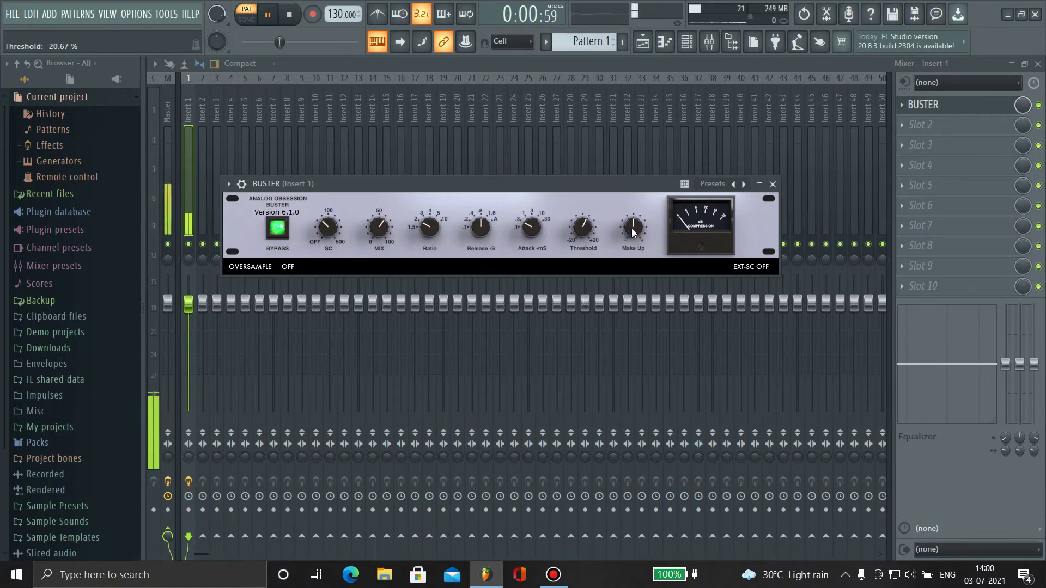
scroll(634, 225, up, 1)
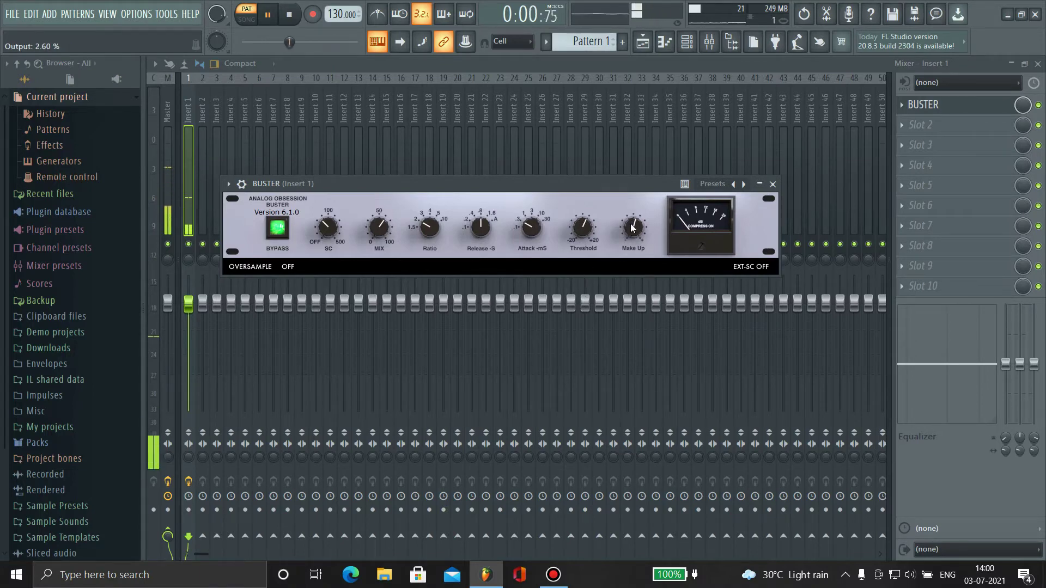
drag(582, 226, 580, 275)
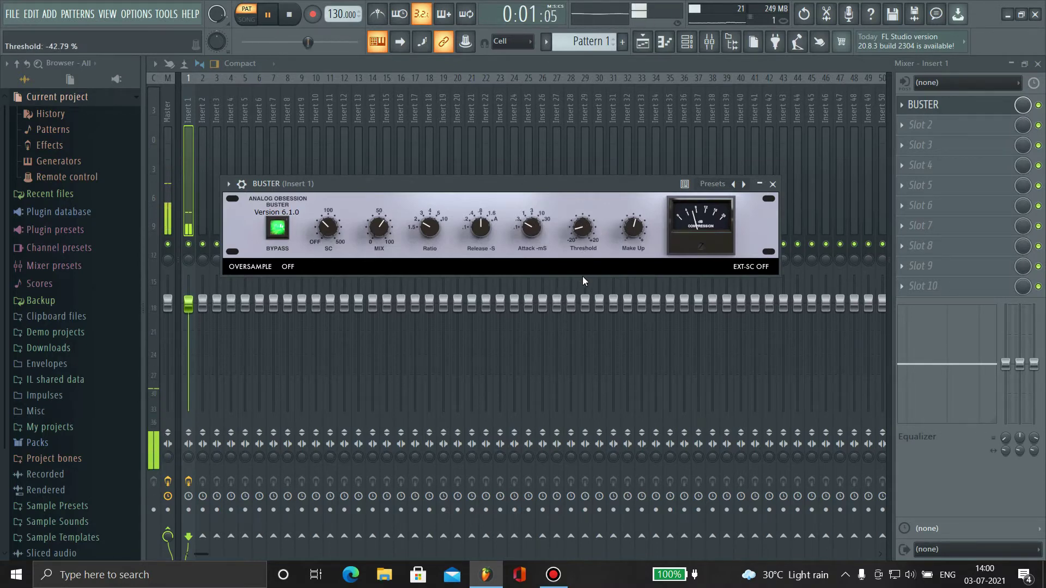
scroll(632, 228, down, 3)
drag(631, 232, 631, 207)
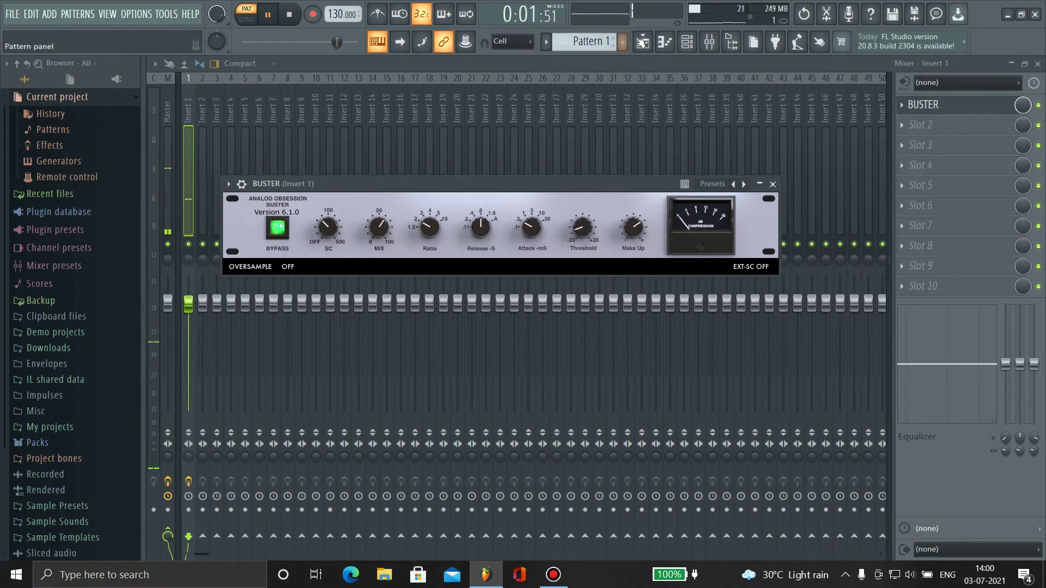
Stop the pattern playback, reselect mixer track Insert 1 and load BUSTERse into its slot 2.
click(687, 41)
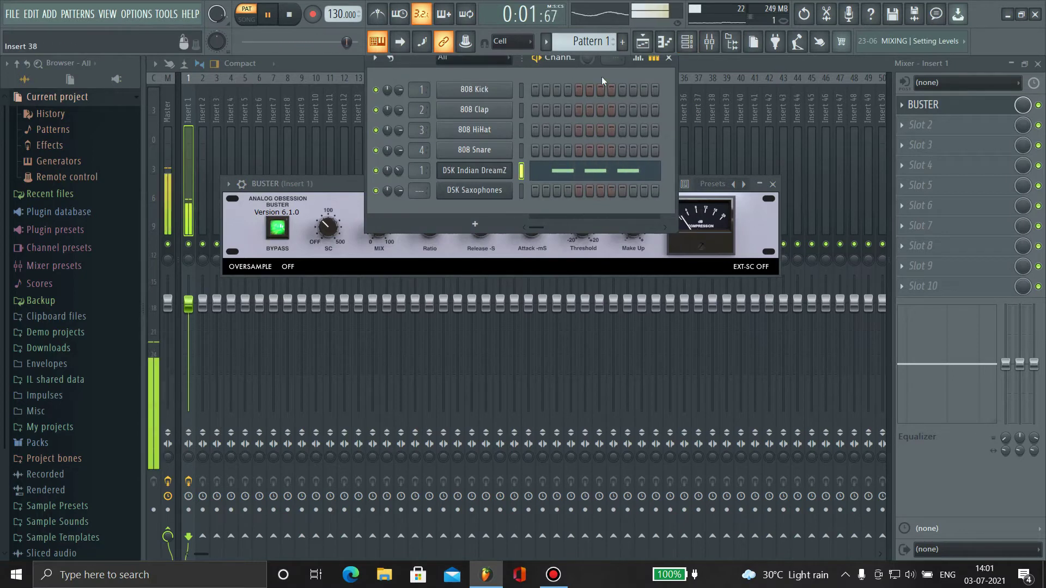
click(208, 123)
drag(216, 122, 86, 107)
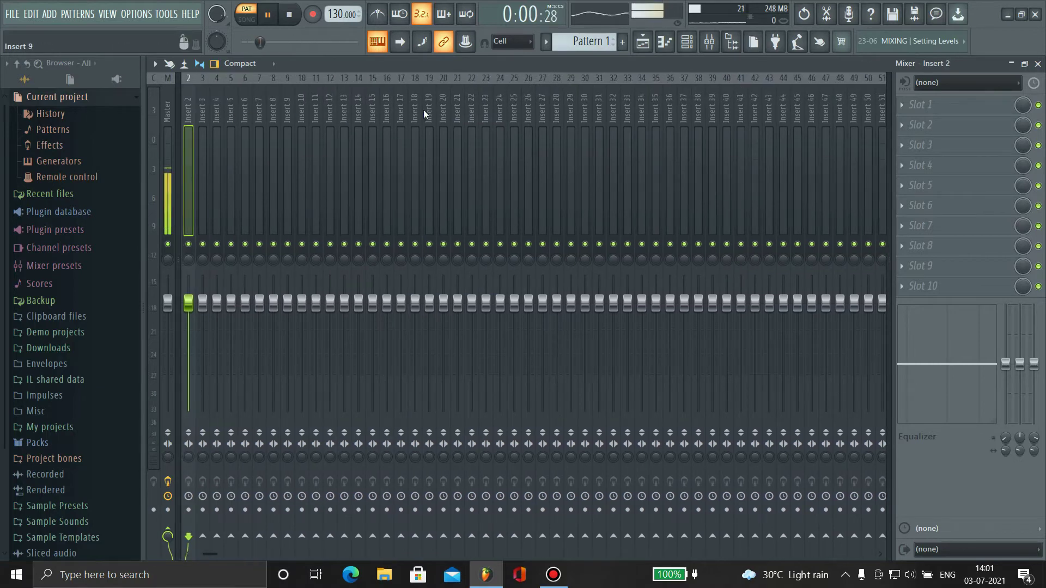
key(space)
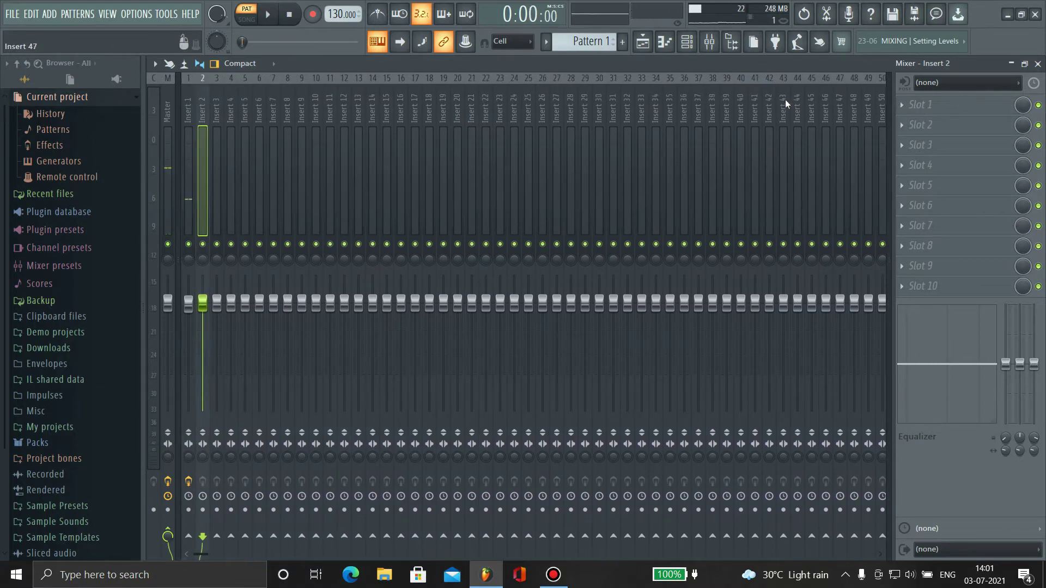
click(186, 103)
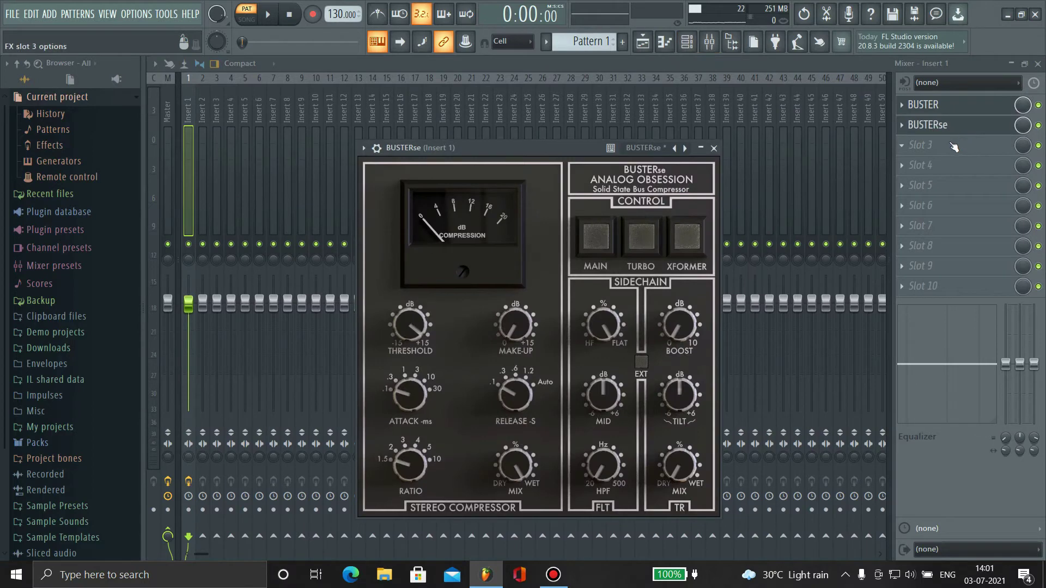
Search the effect plugins for TDR and load TDR Nova into slot 3 of Insert 1.
click(948, 146)
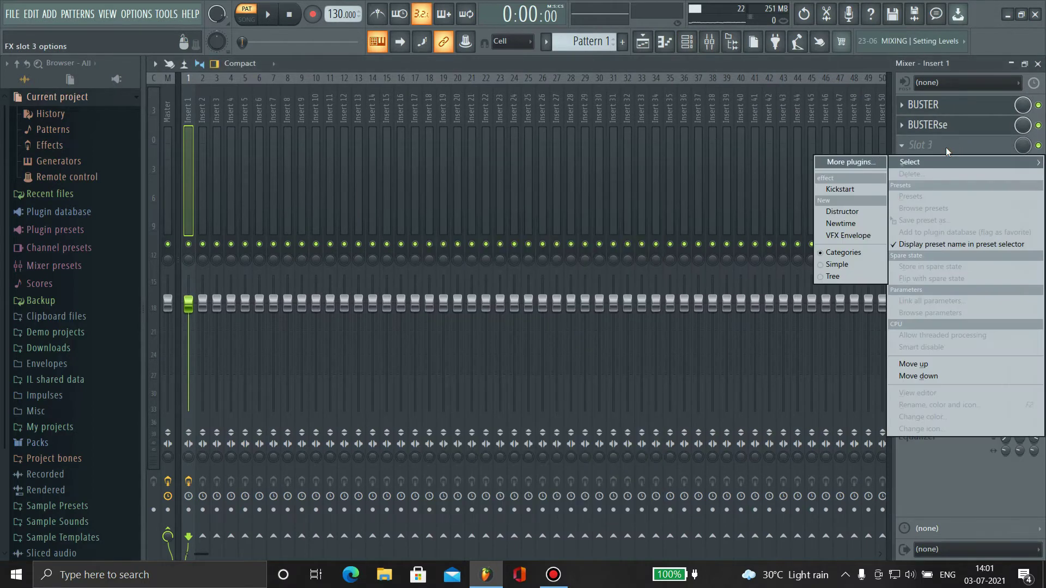
click(764, 63)
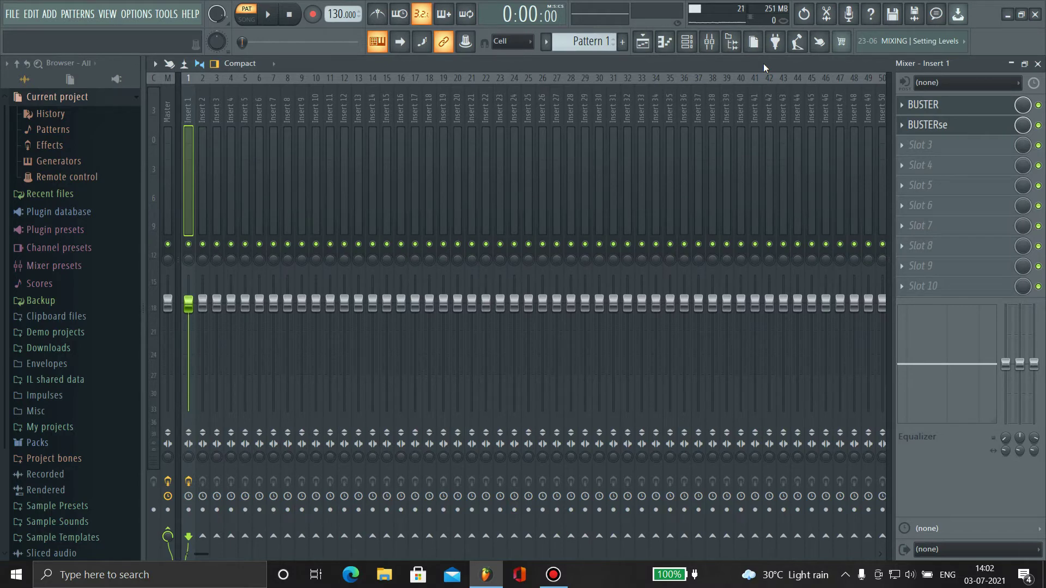
click(929, 144)
click(848, 162)
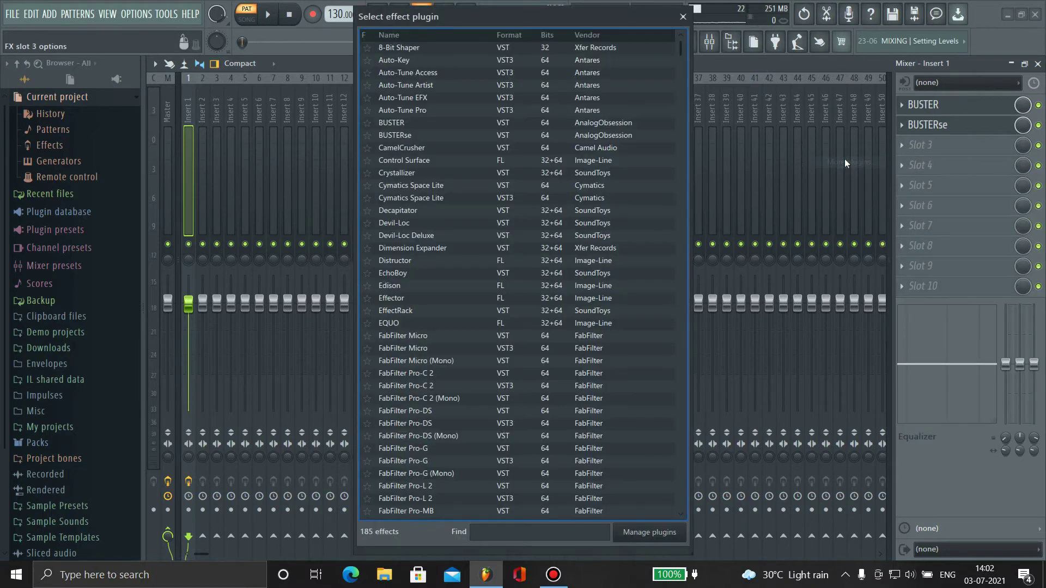
text(TDR)
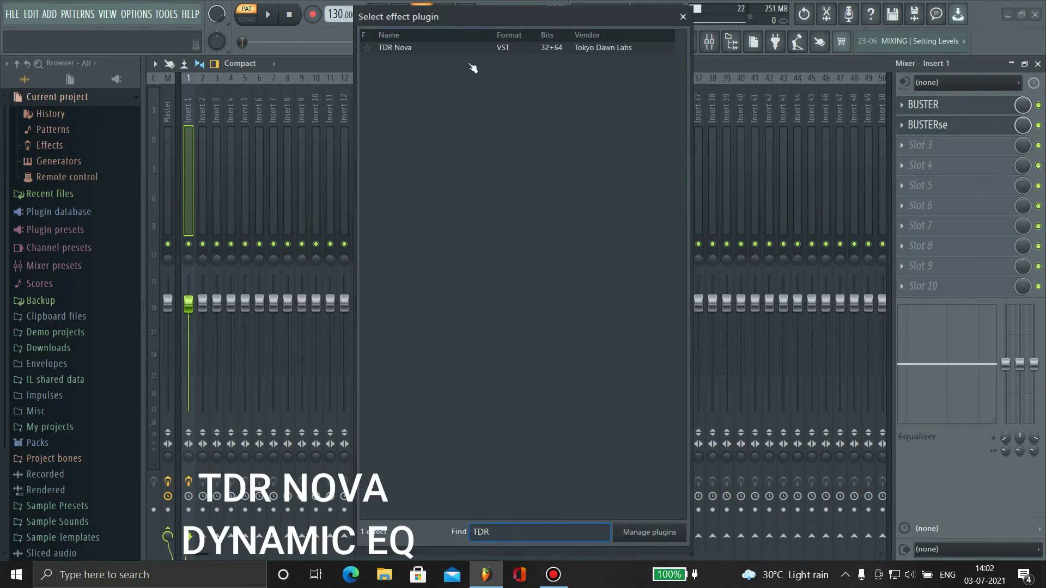
double_click(436, 49)
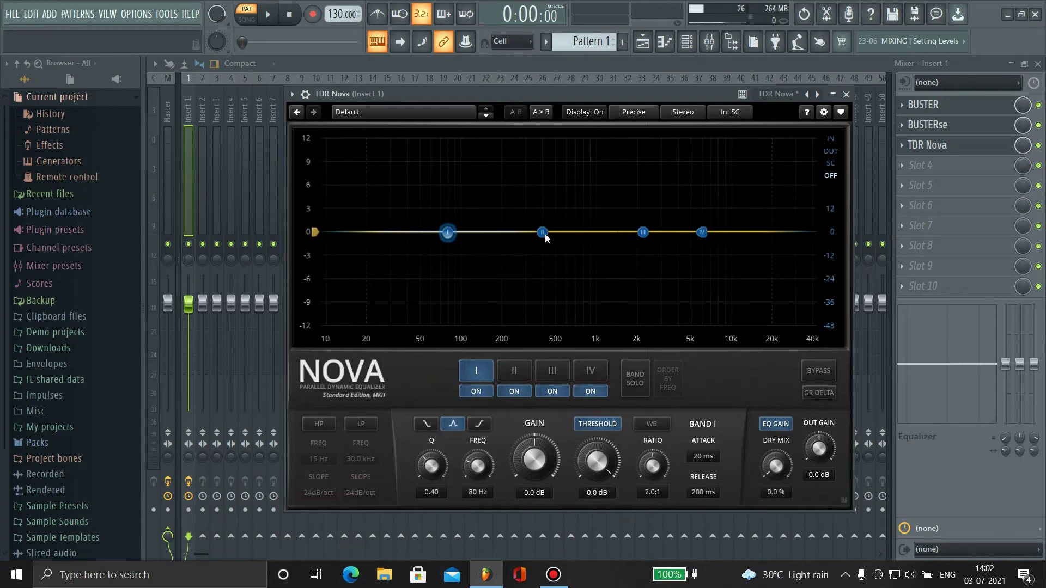
Set TDR Nova's band II to about 459 Hz and 0.3 dB gain, and switch that band off.
mouse_move(545, 234)
mouse_down()
mouse_move(612, 233)
mouse_move(542, 231)
mouse_move(551, 230)
mouse_up()
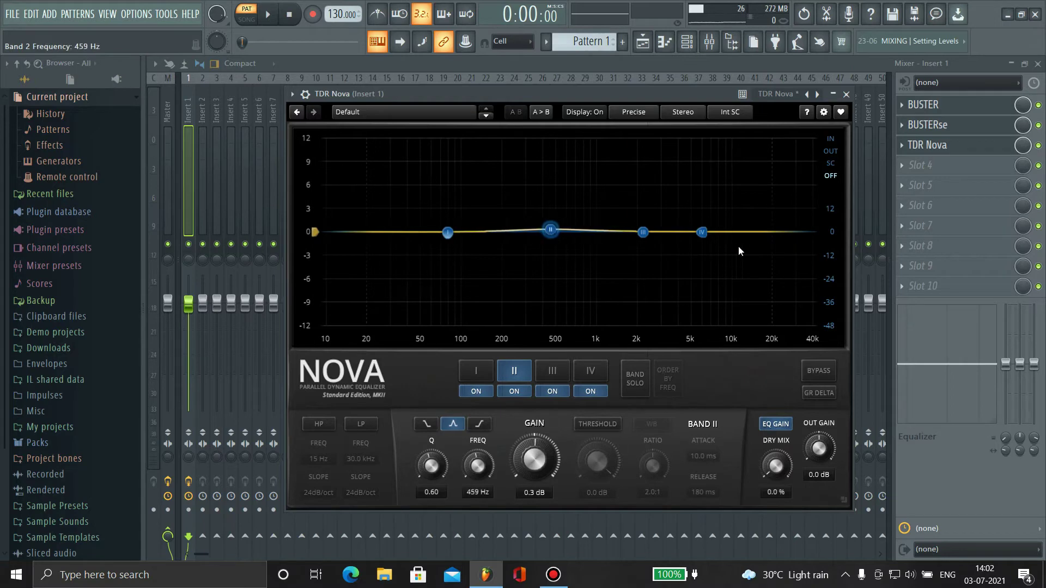
double_click(550, 231)
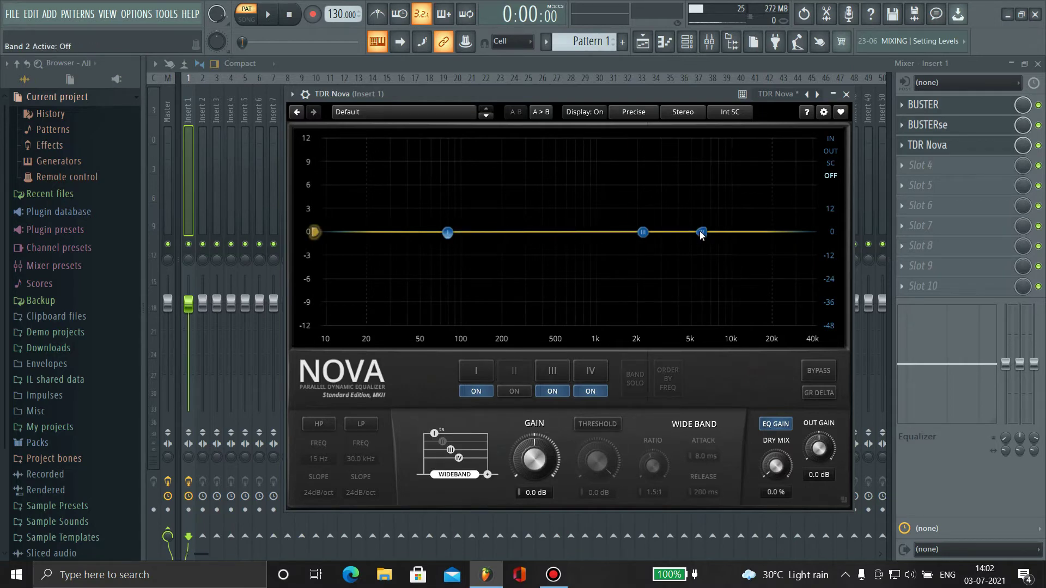
Set TDR Nova's band IV to 9.8 kHz with -2.8 dB gain, and enable its threshold at -15.0 dB.
drag(701, 234, 733, 262)
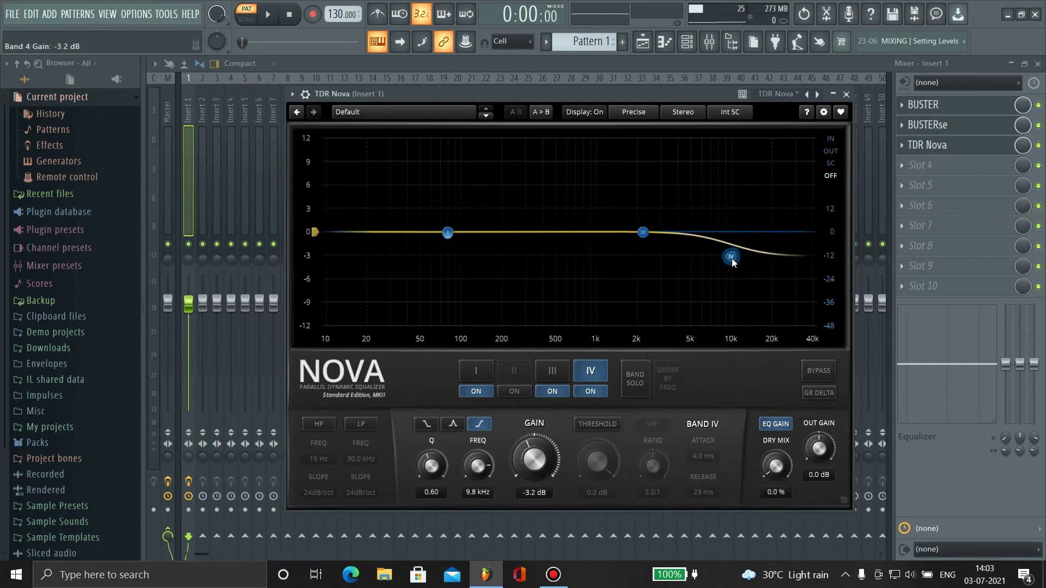
click(606, 424)
drag(612, 463, 611, 502)
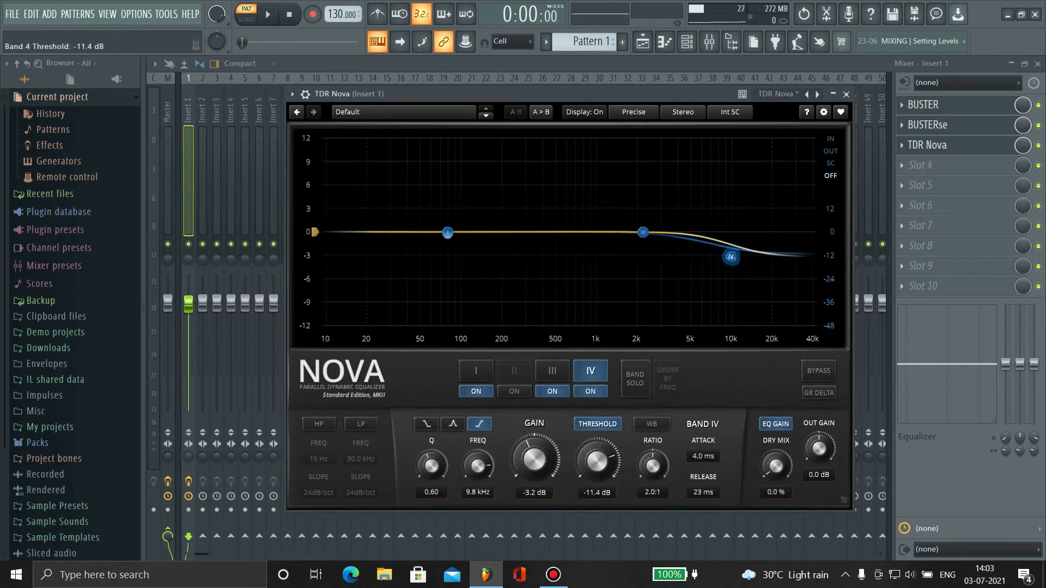
drag(611, 502, 611, 513)
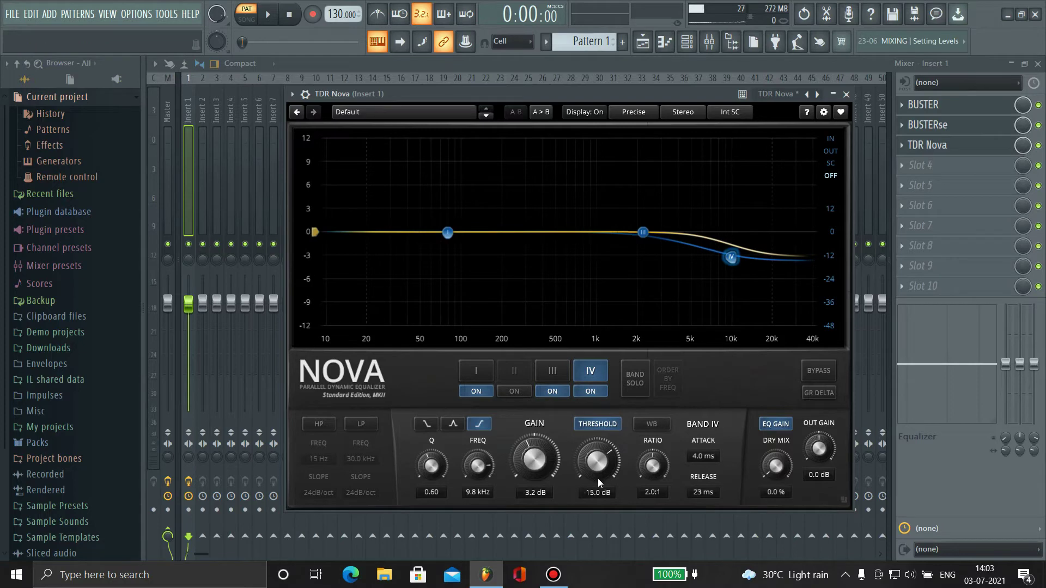
drag(534, 461, 534, 458)
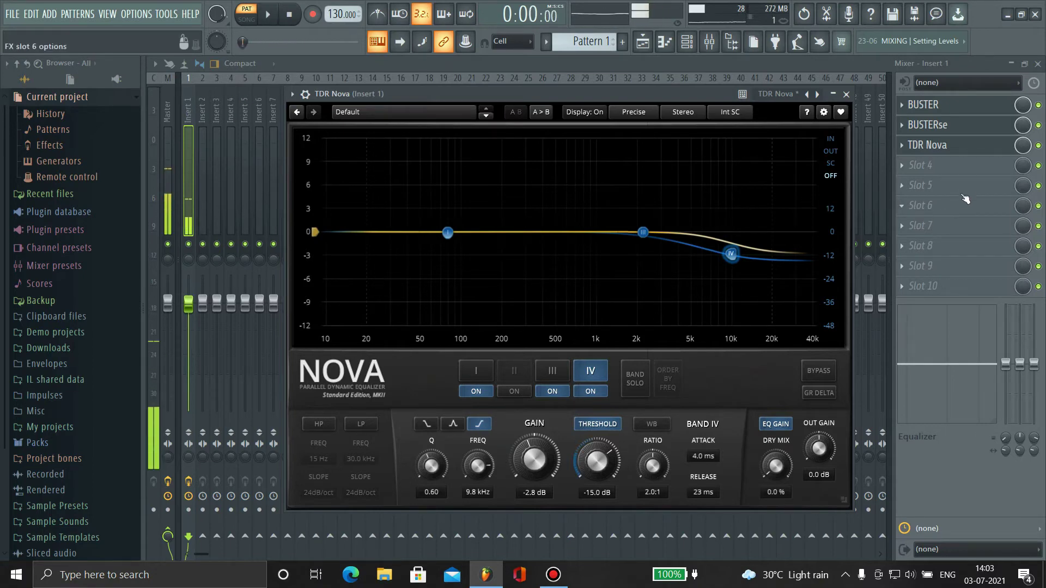
Close and reopen TDR Nova, set its analyzer to the input signal, and briefly play the pattern through it.
click(832, 93)
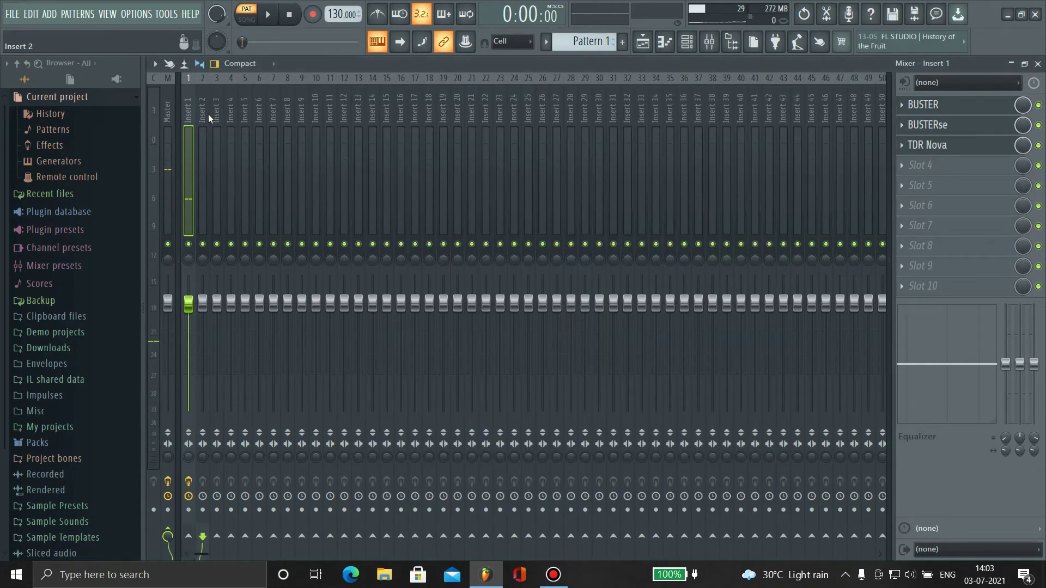
click(928, 145)
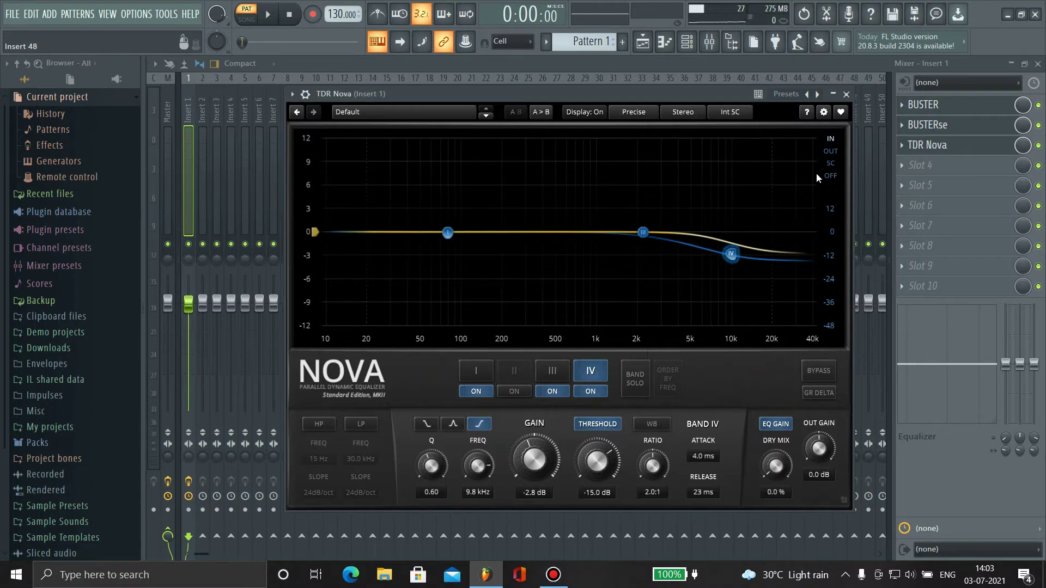
key(space)
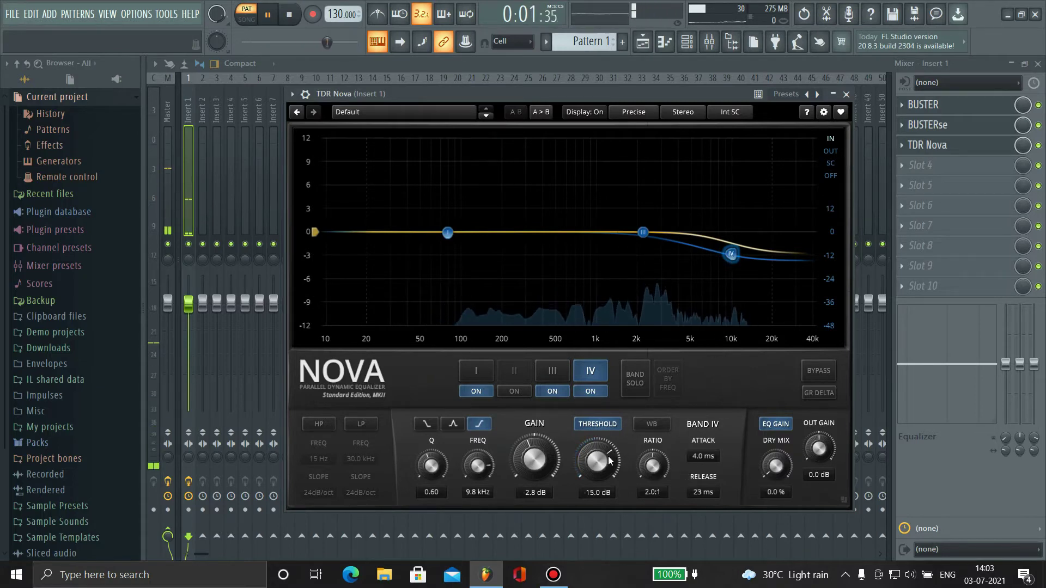
key(space)
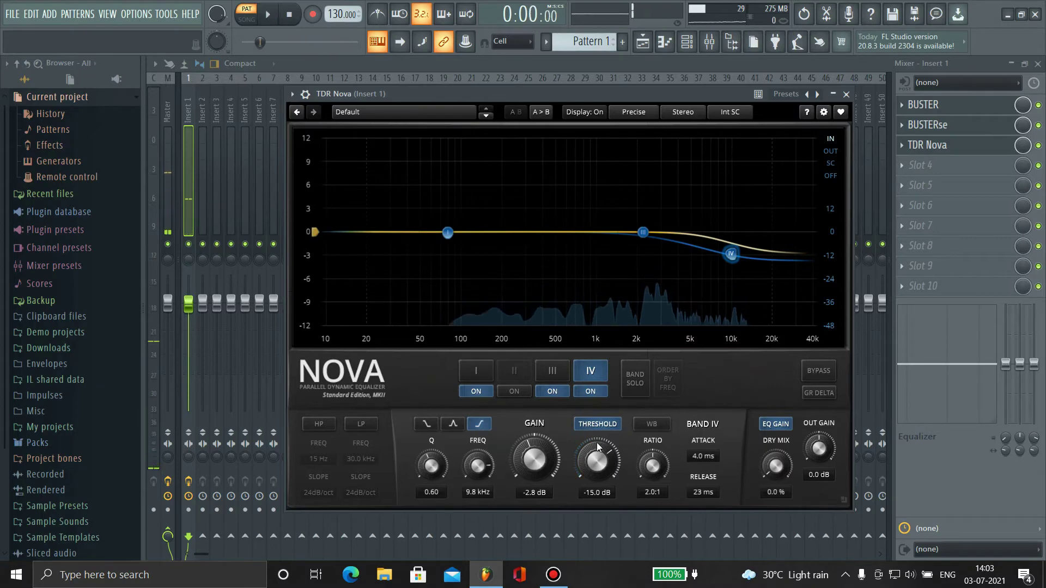
Lower band IV's threshold to -33.4 dB and audition the pattern through the dynamic EQ.
drag(597, 443, 596, 542)
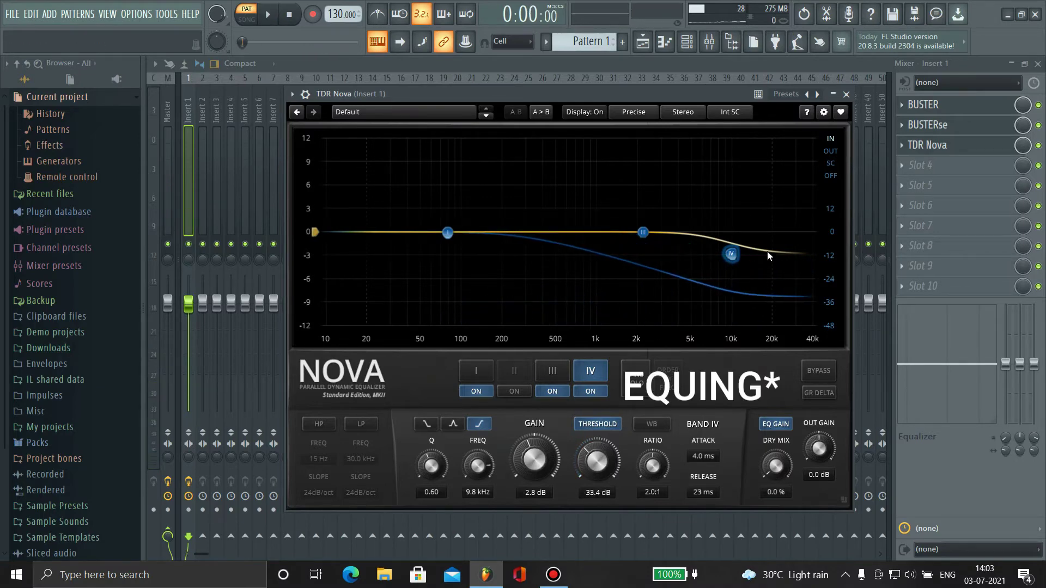
key(space)
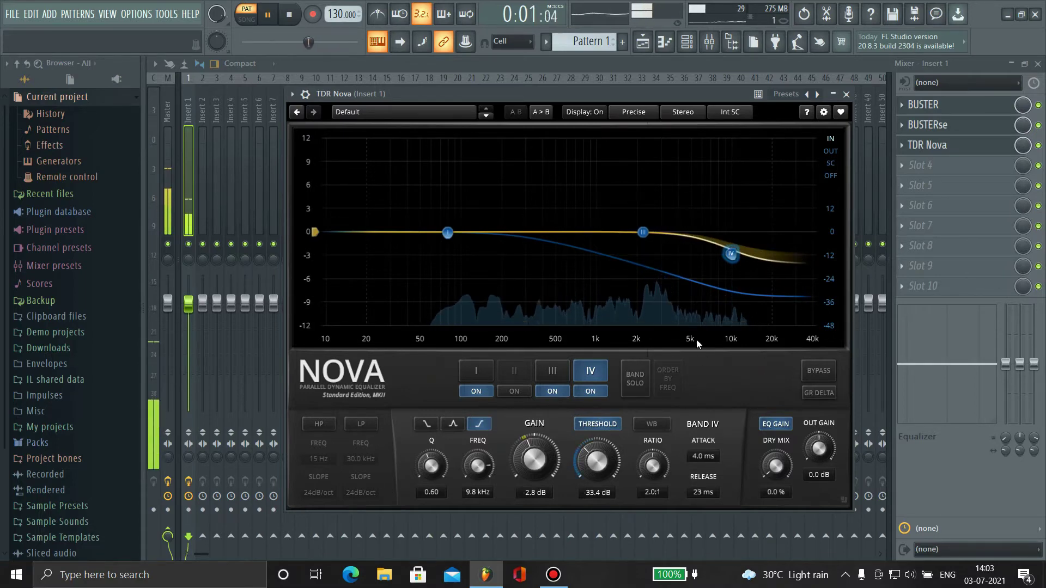
key(space)
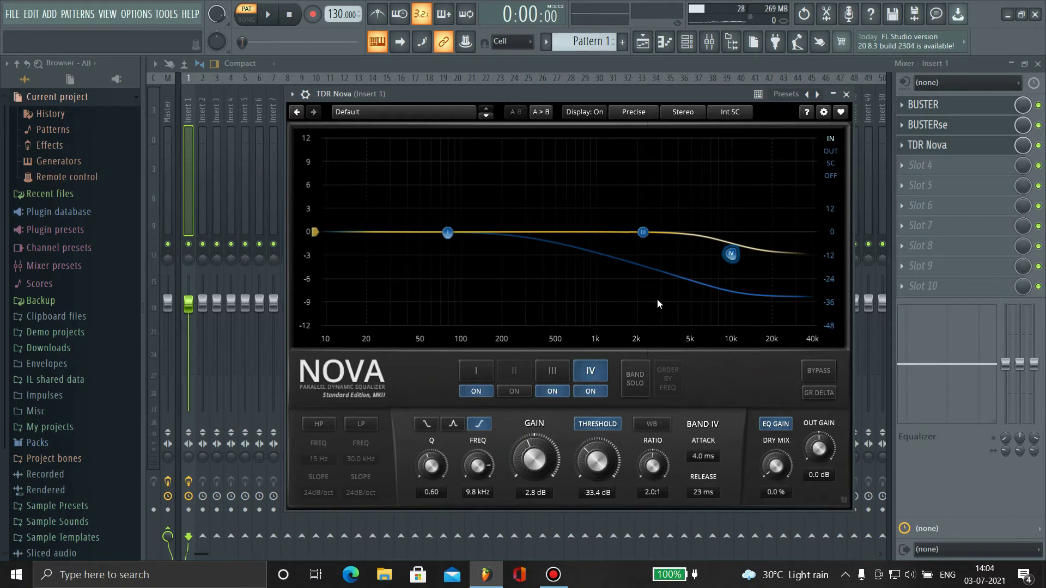
Switch TDR Nova's band II back on.
click(514, 391)
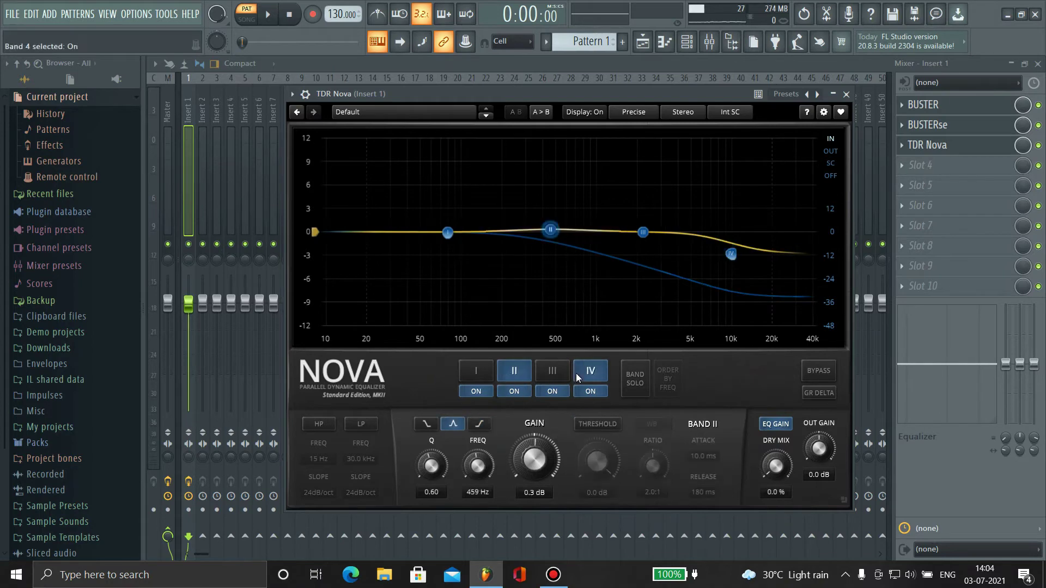
Select TDR Nova's band I, try its low shelf shape, switch it to high shelf and set Q to 1.10.
click(489, 374)
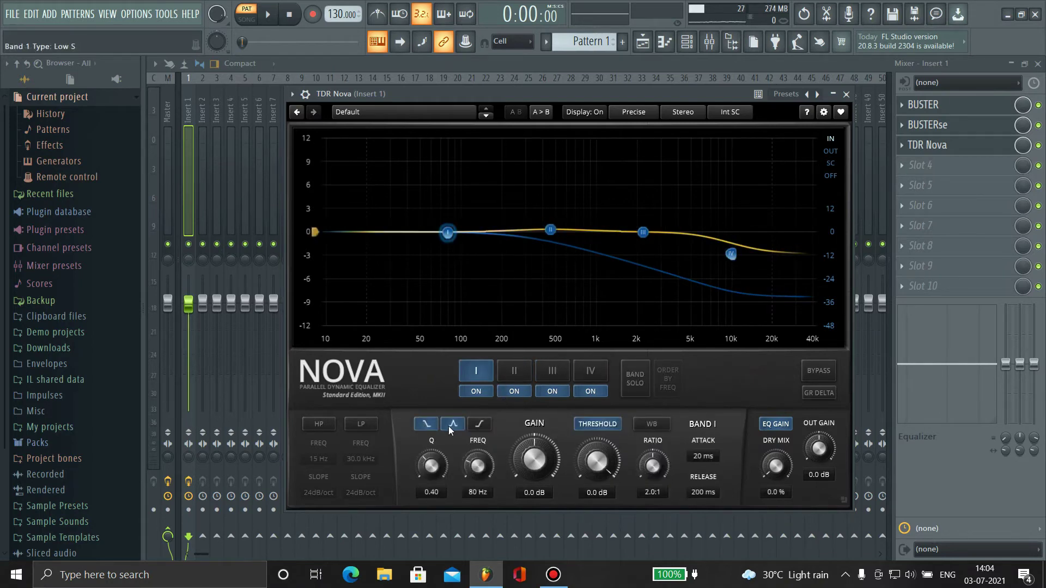
click(426, 424)
click(477, 426)
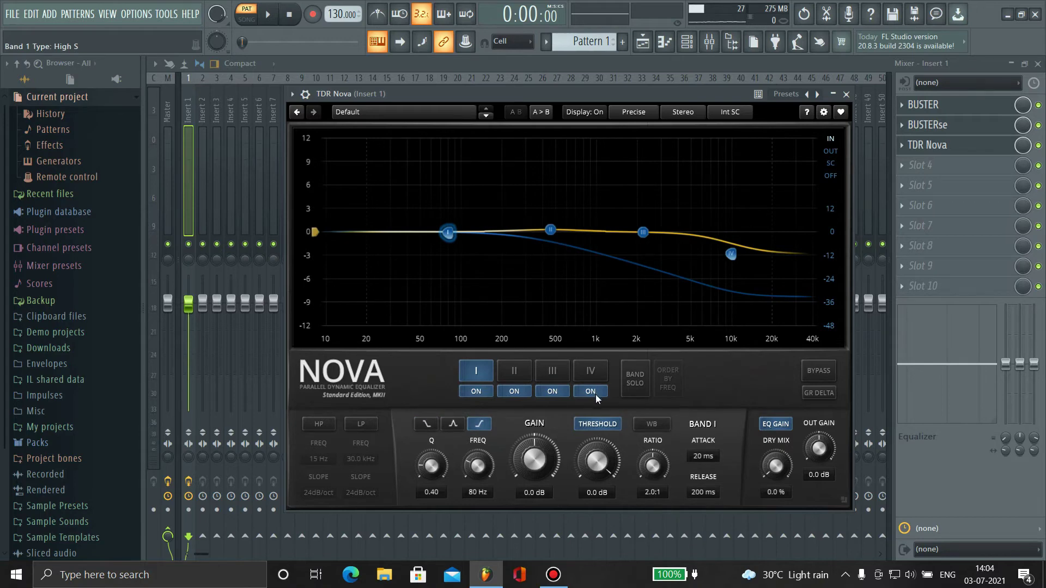
drag(429, 468, 429, 454)
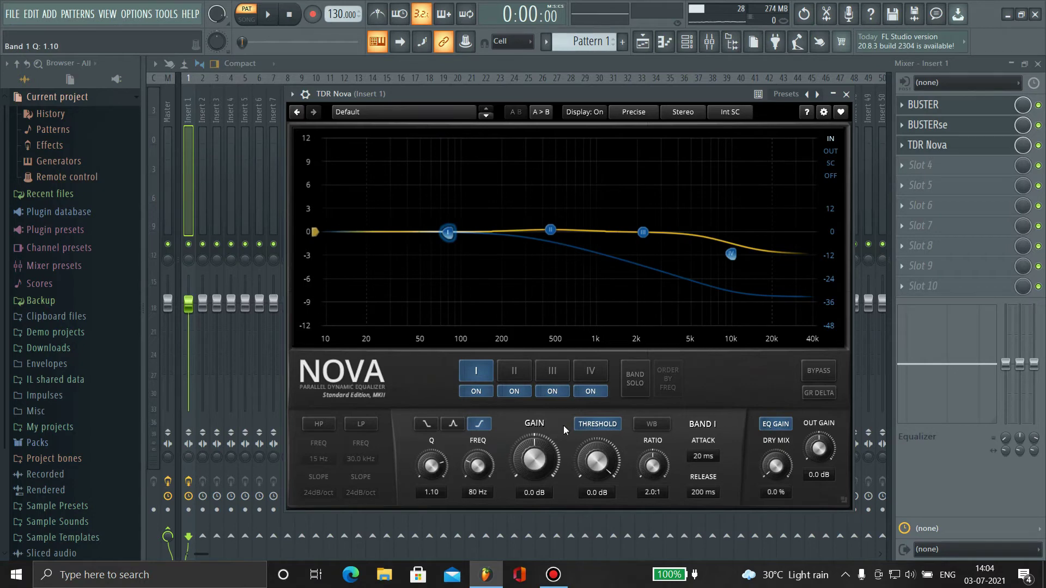
Set TDR Nova's band IV to a Q of 1.60 and a frequency of 9.9 kHz.
click(589, 371)
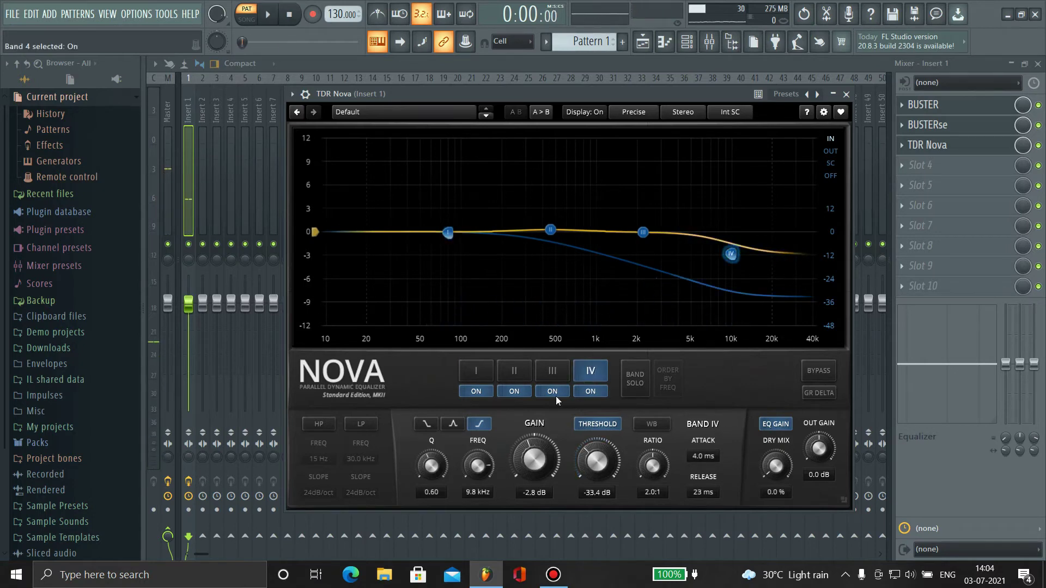
drag(431, 470, 432, 447)
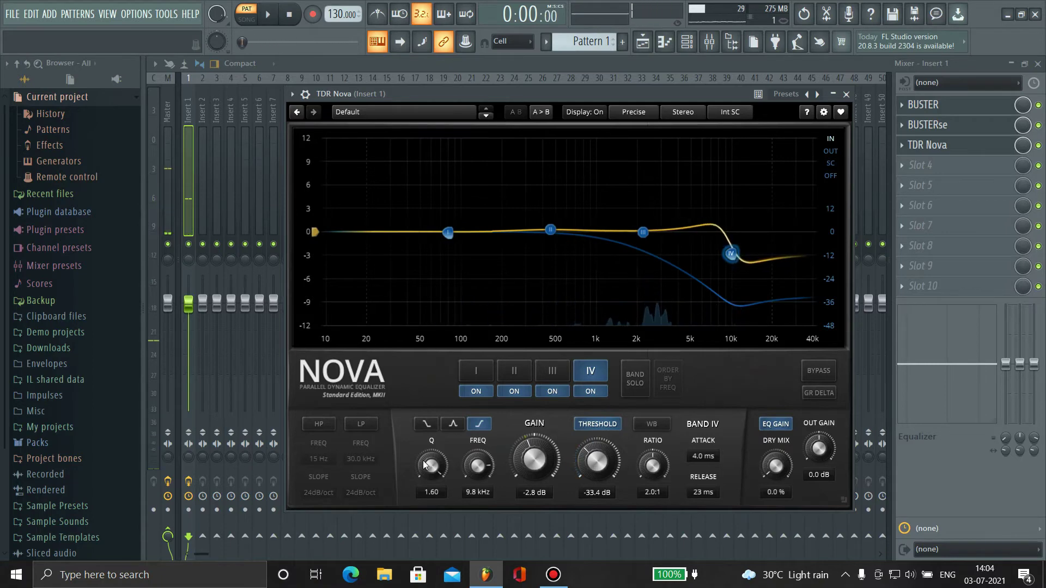
drag(480, 473, 480, 469)
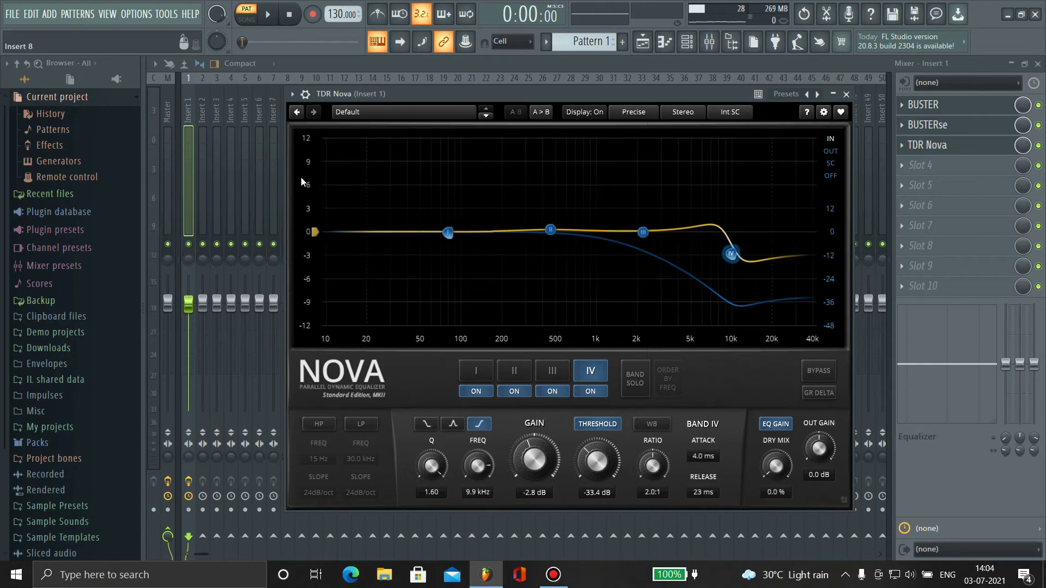
Look through TDR Nova's preset list without choosing another preset, and close the plug-in window.
click(358, 112)
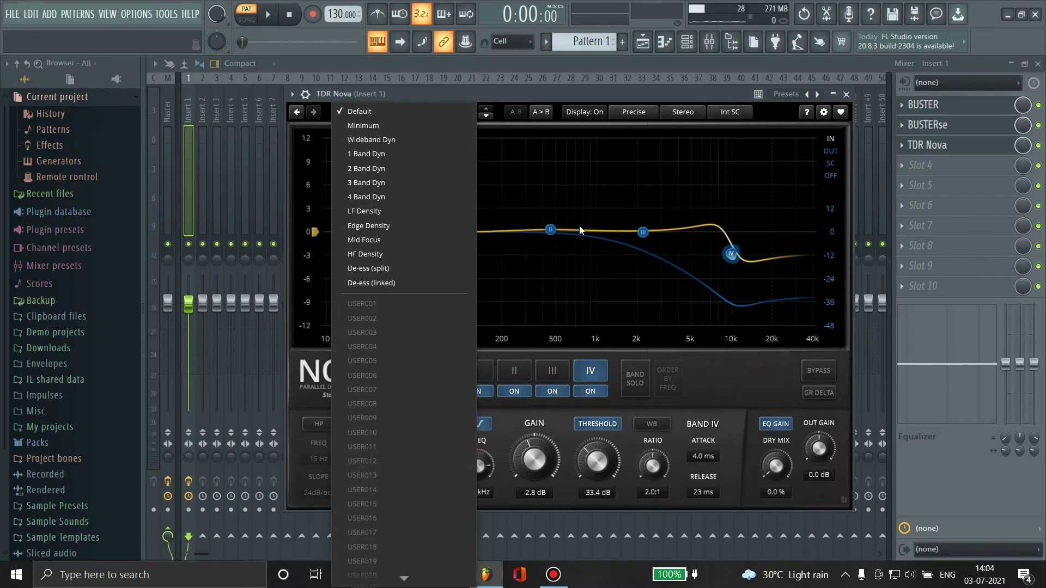
click(576, 266)
click(576, 266)
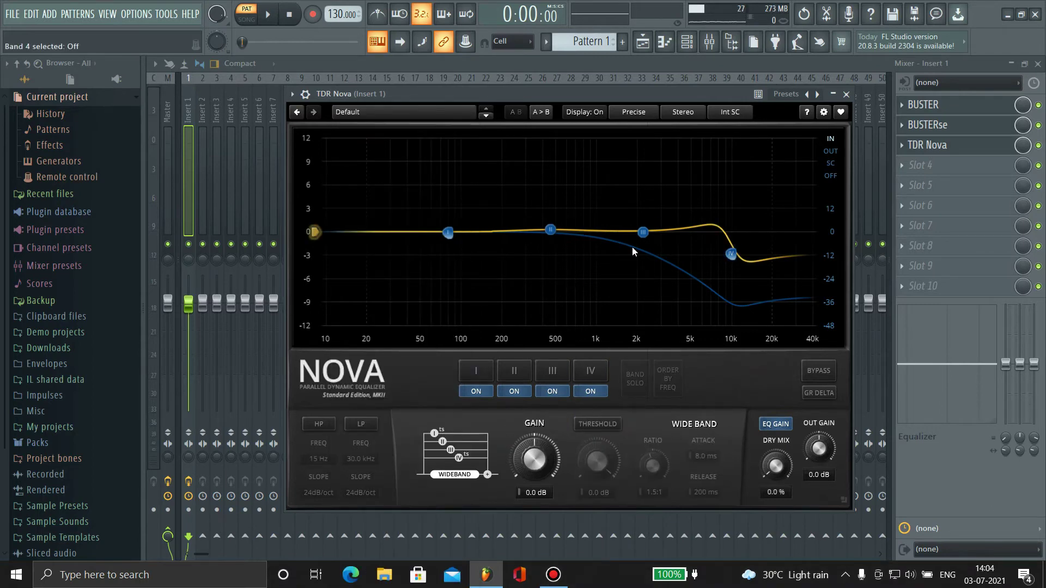
click(847, 94)
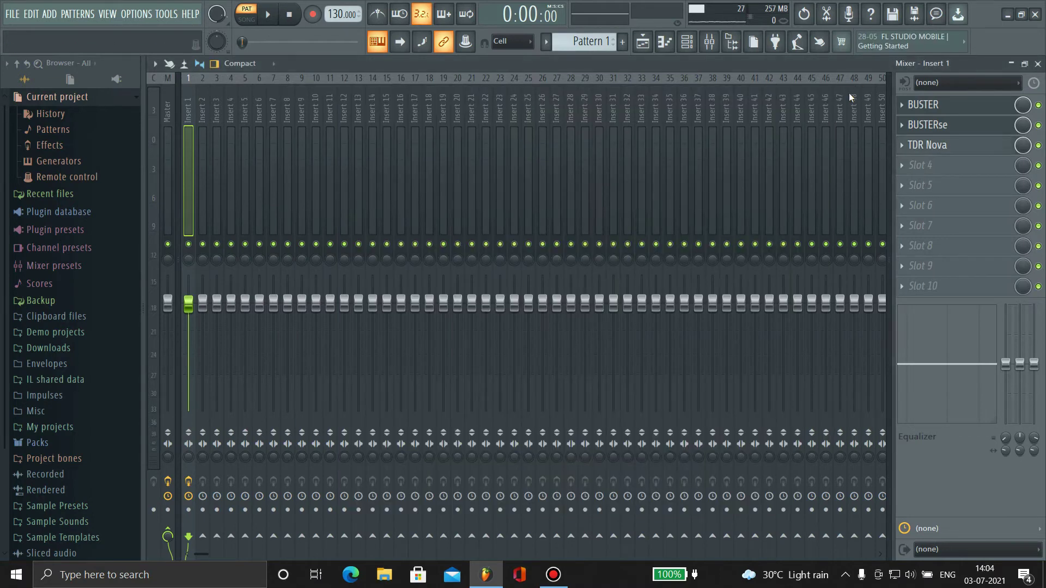
Find KarmaFX Reverb with the search "KARMA", load it into slot 4 of Insert 1, and reposition its window.
click(948, 165)
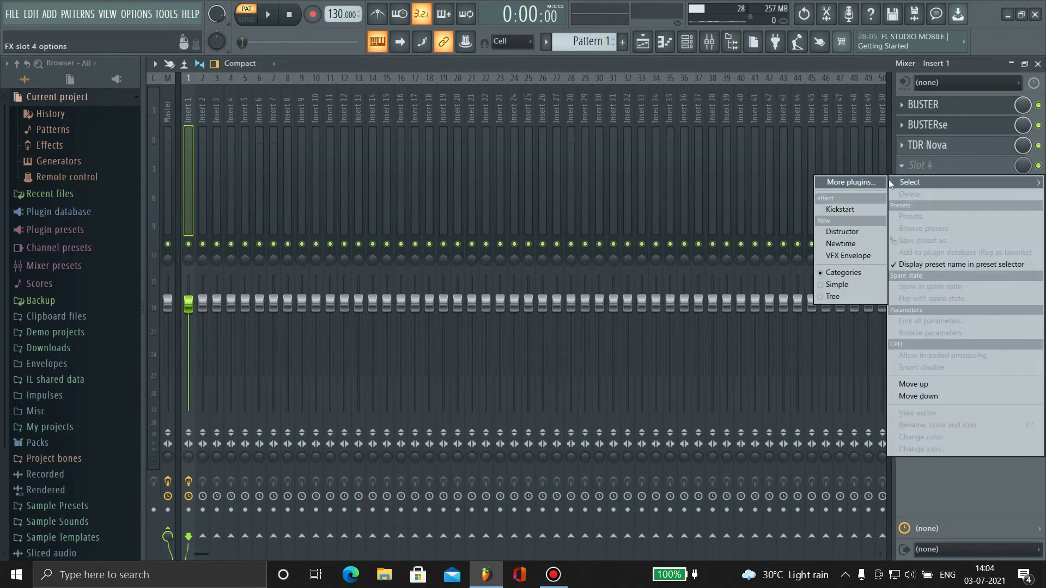
click(849, 181)
text(K)
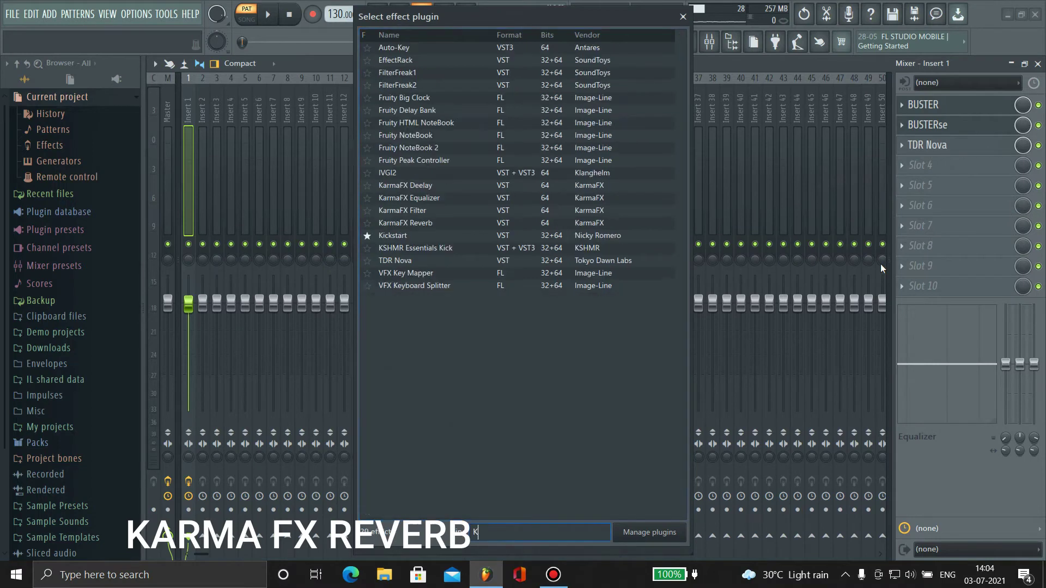
text(ARMA)
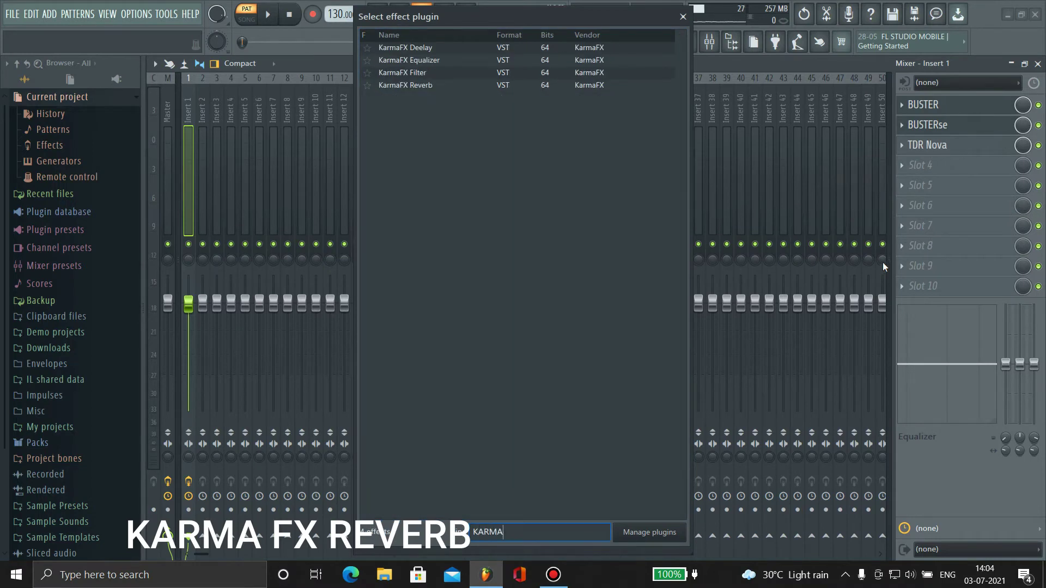
double_click(405, 85)
drag(510, 241, 484, 275)
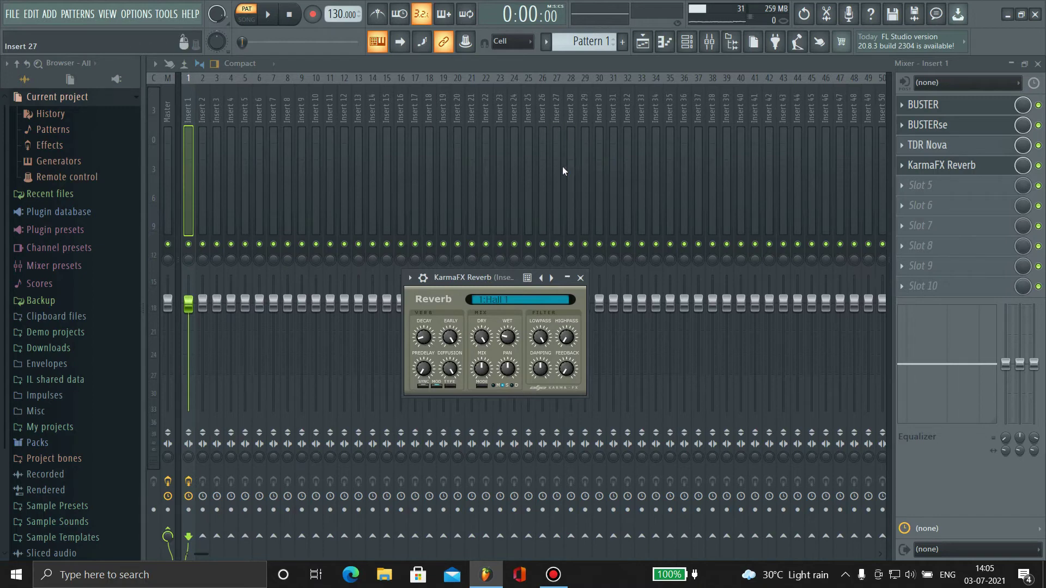
Show the channel rack and audition the DSK Indian DreamZ pattern through KarmaFX Reverb.
click(687, 41)
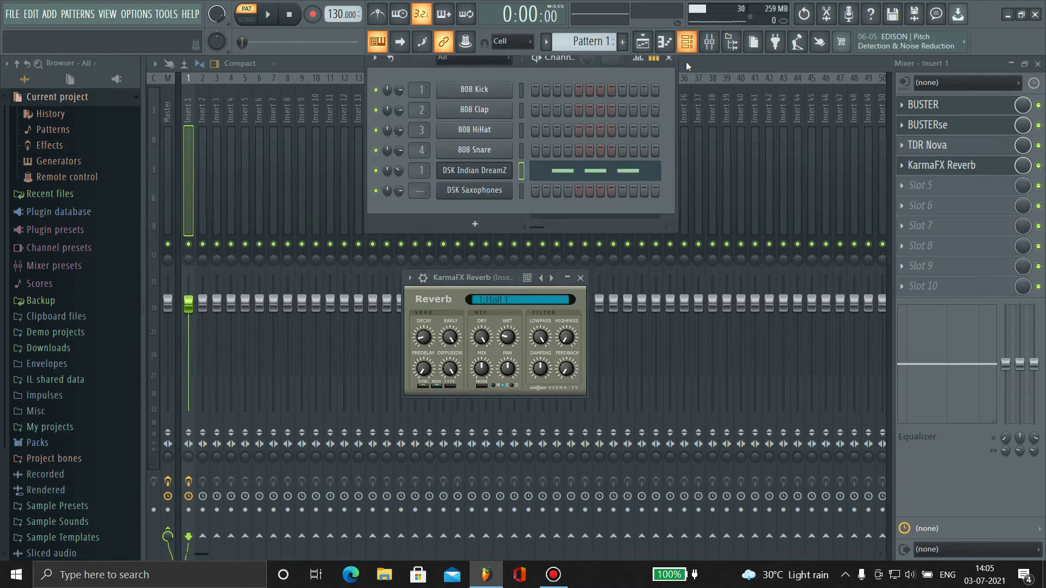
key(space)
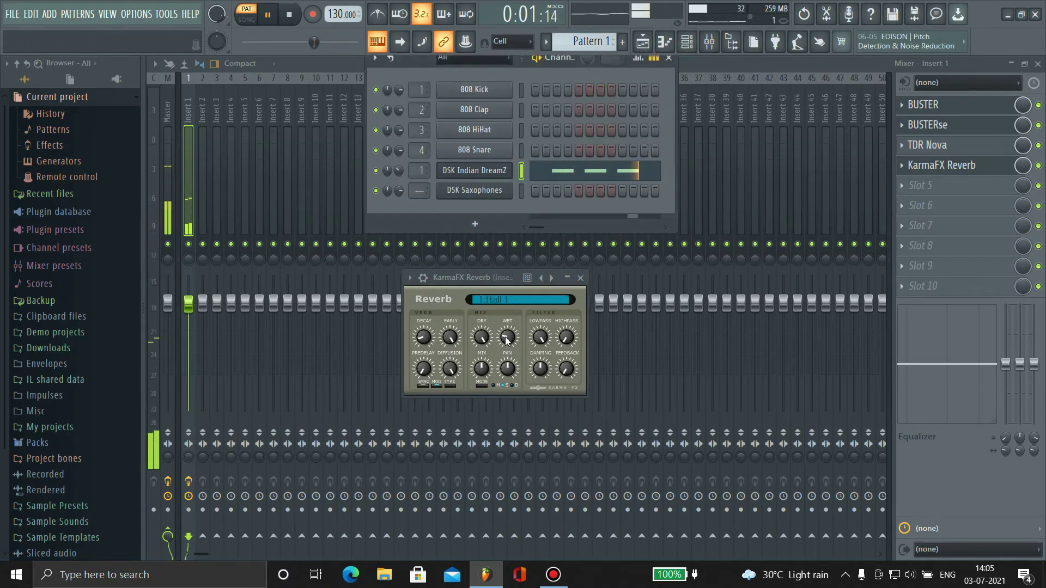
key(space)
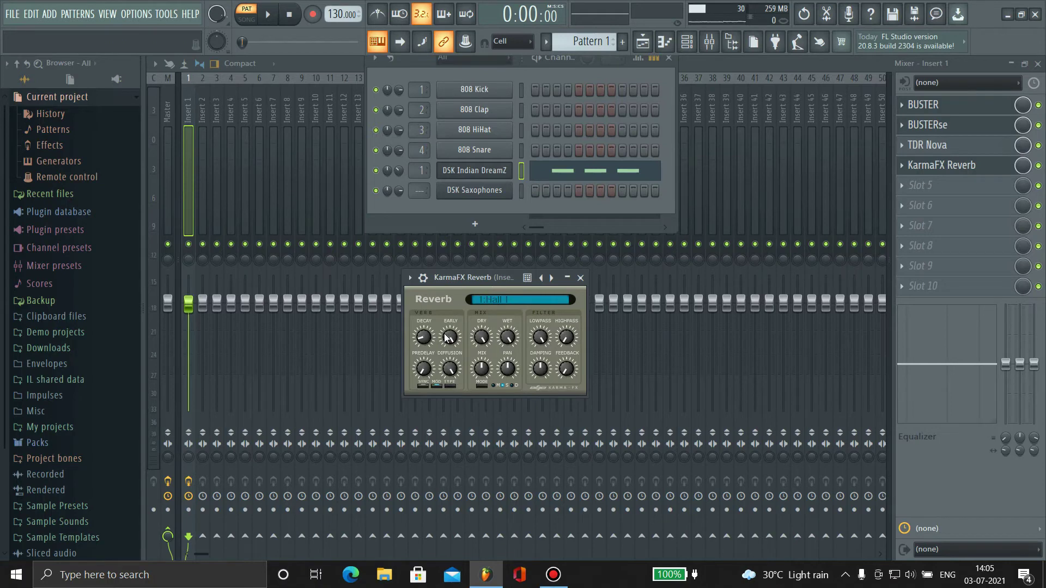
Look through KarmaFX Reverb's list of room, hall, plate and FX presets without choosing one.
click(410, 278)
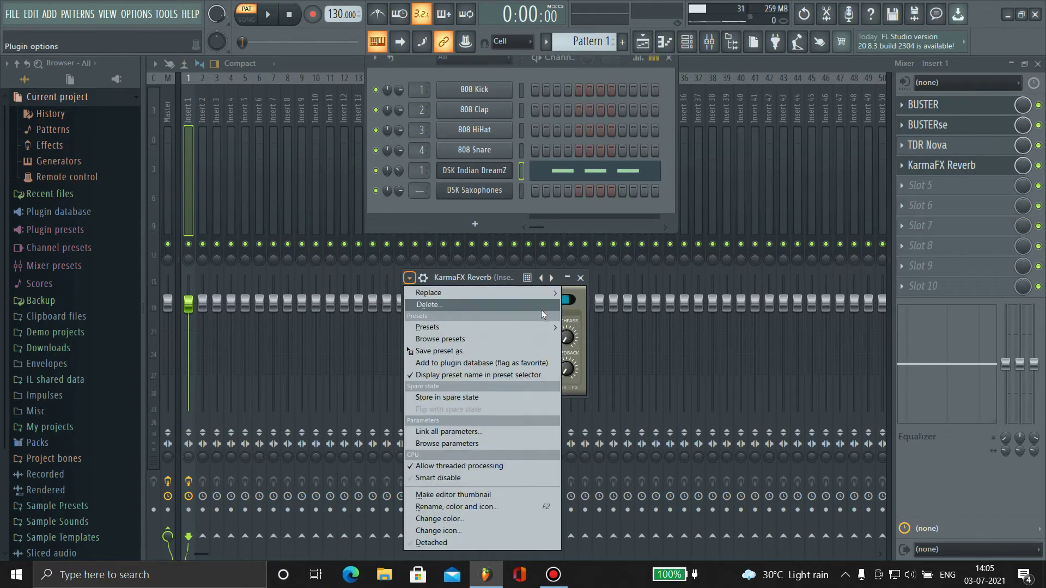
mouse_move(546, 328)
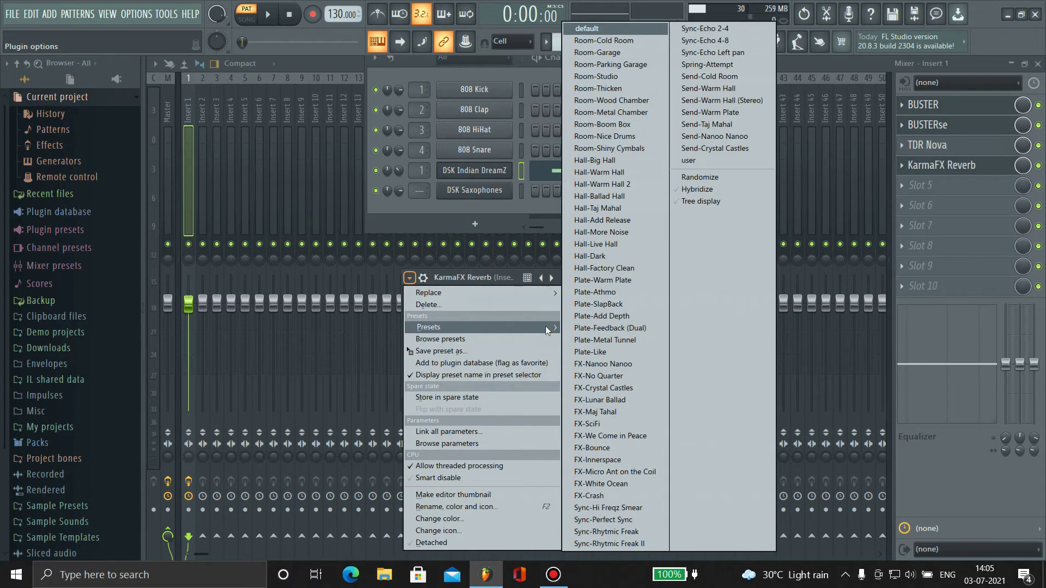
click(490, 280)
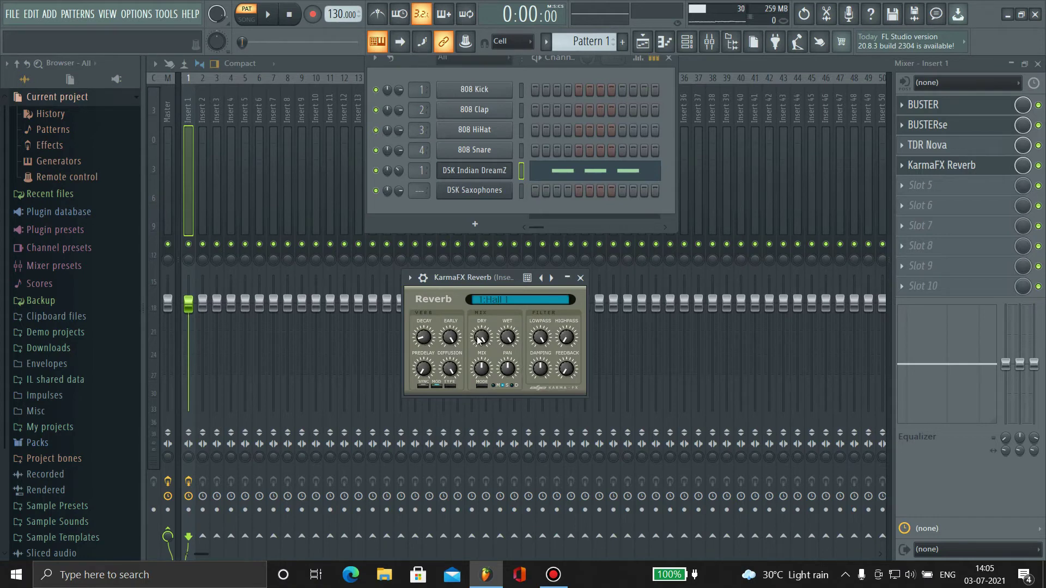
Adjust KarmaFX Reverb's lowpass, set its damping to 52, and briefly audition the pattern.
click(541, 337)
drag(540, 338, 515, 433)
key(space)
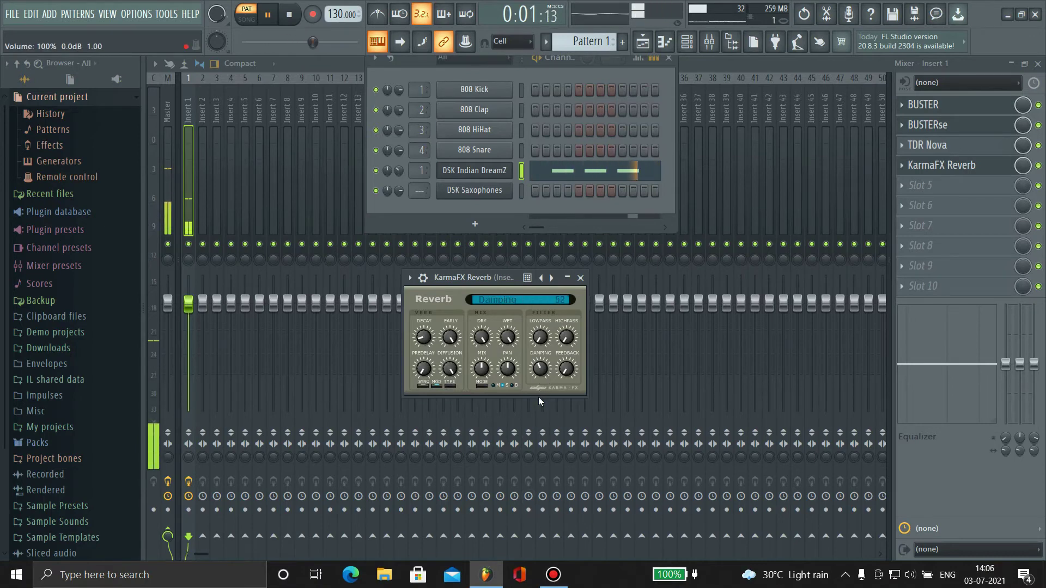
key(space)
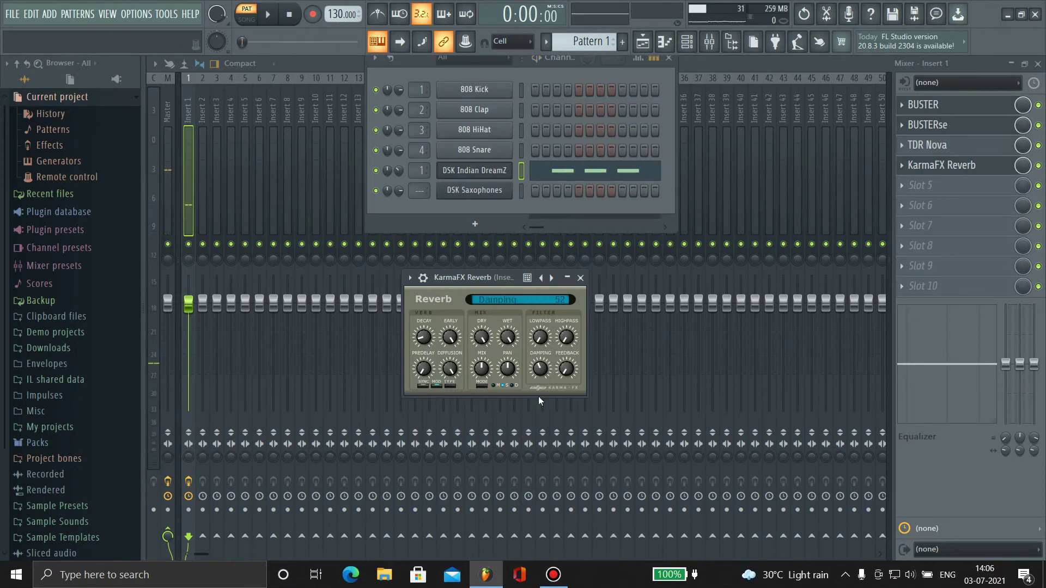
Try KarmaFX Reverb's feedback at 127 and turn it back down, set decay to 41, and toggle the SYNC and MOD switches.
drag(572, 370, 571, 234)
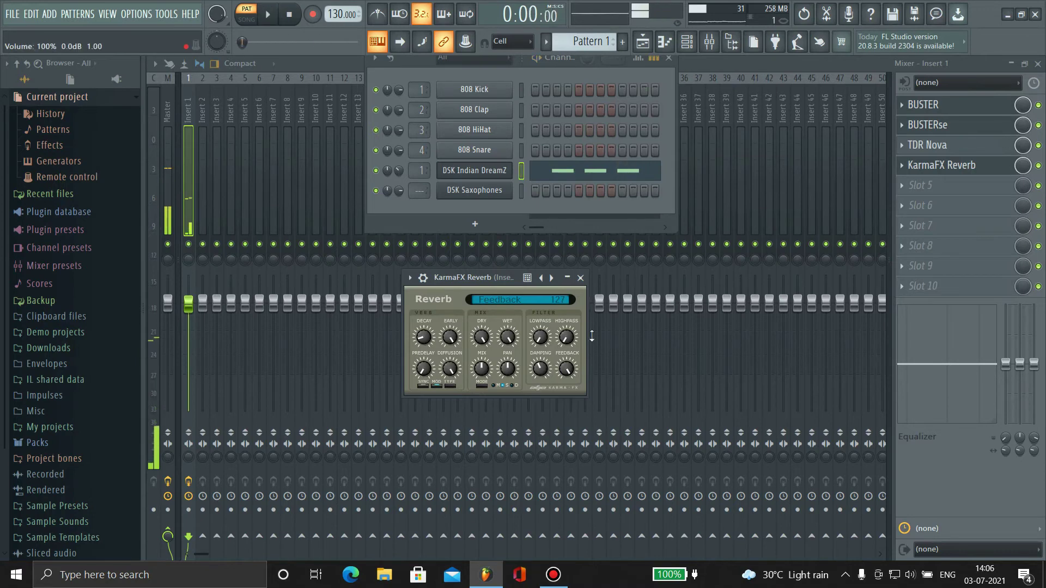
drag(564, 371, 564, 545)
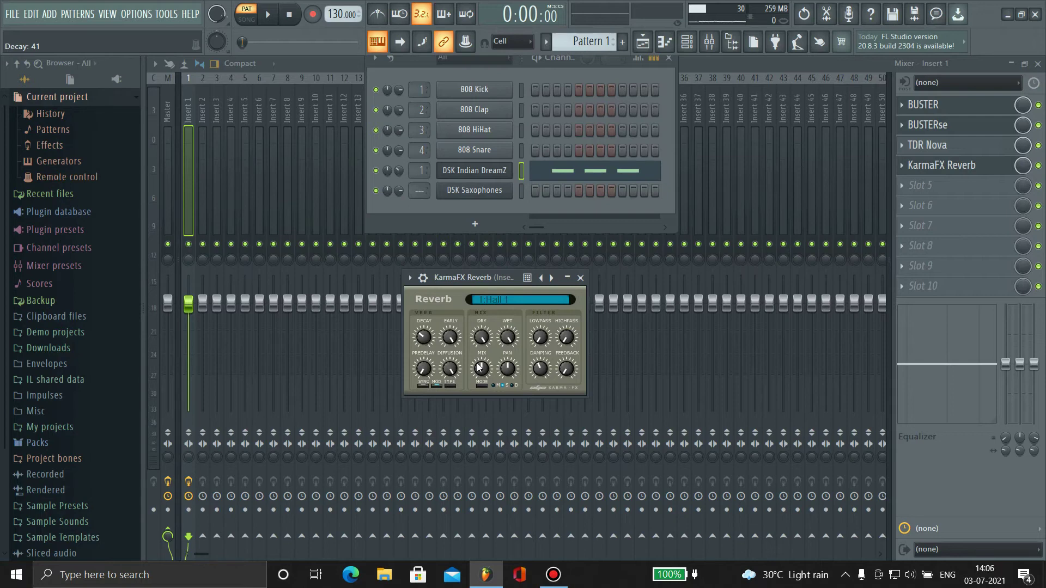
click(424, 385)
click(435, 386)
Find RBass with the search "RBASS" and load RBass Mono into slot 5 of Insert 1.
click(936, 184)
click(862, 202)
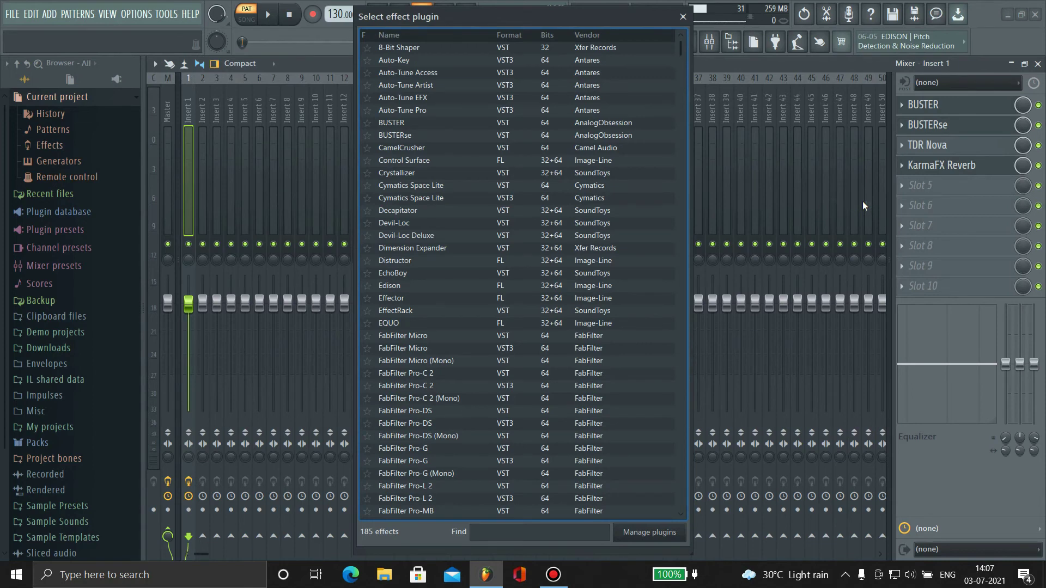
text(RBASS)
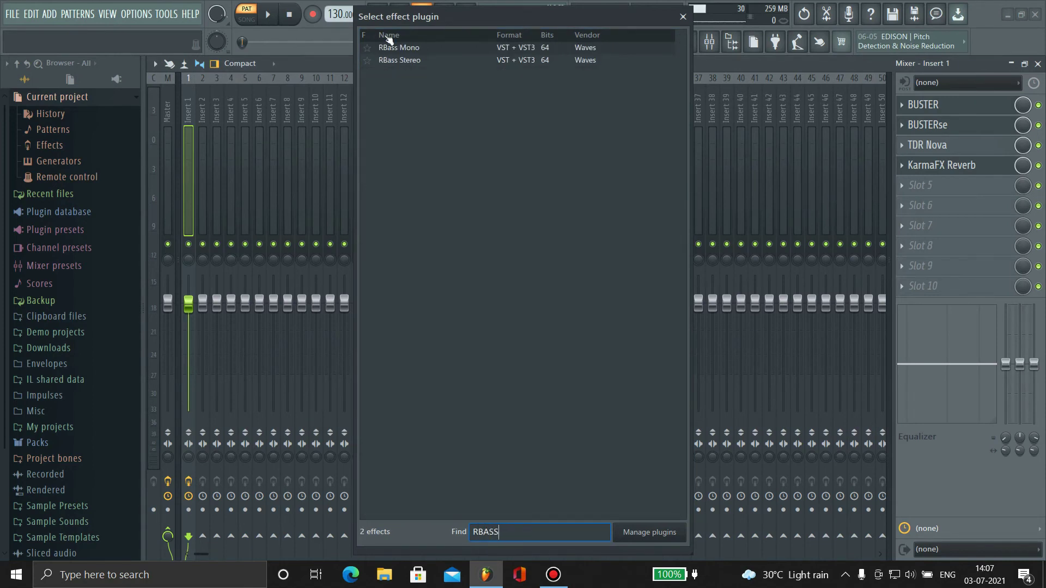
double_click(431, 48)
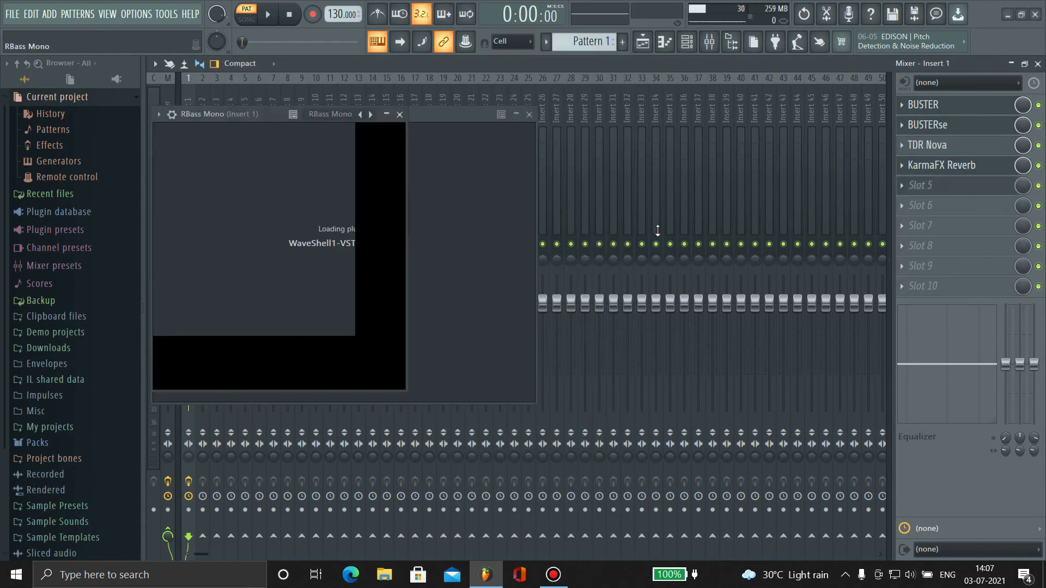
Show the desktop, launch Waves Central, and switch back to FL Studio.
key(super+d)
click(128, 163)
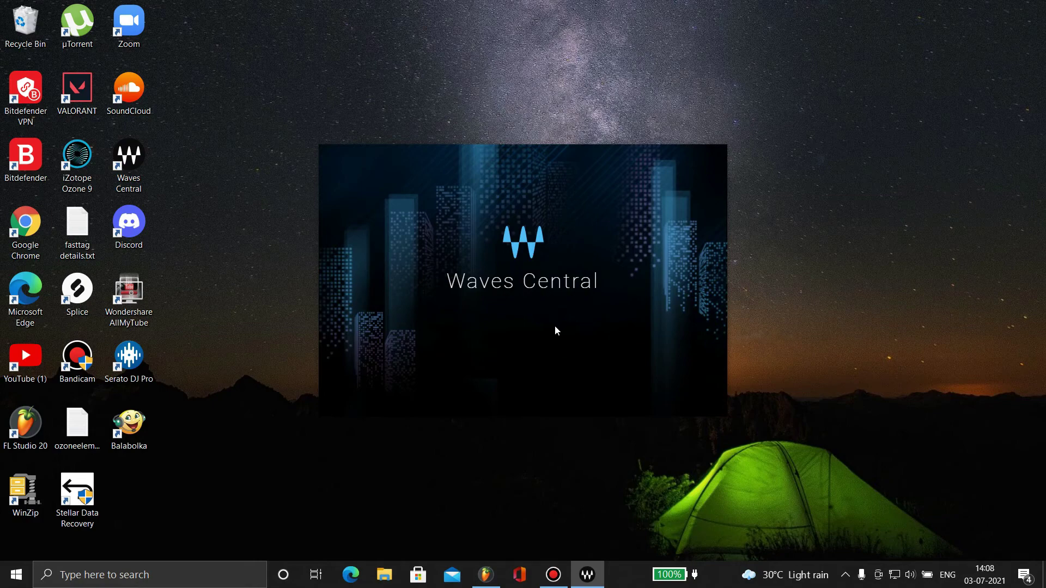
click(485, 577)
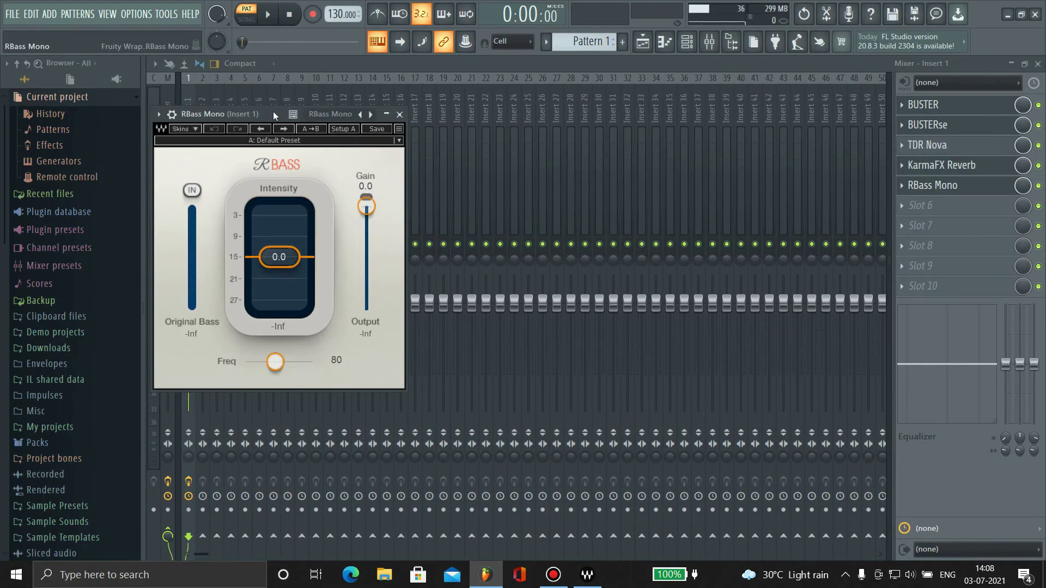
Reposition RBass Mono, toggle its IN switch, and play the pattern with intensity lowered to -24.0 dB and gain to -15.5 dB.
drag(273, 112, 544, 170)
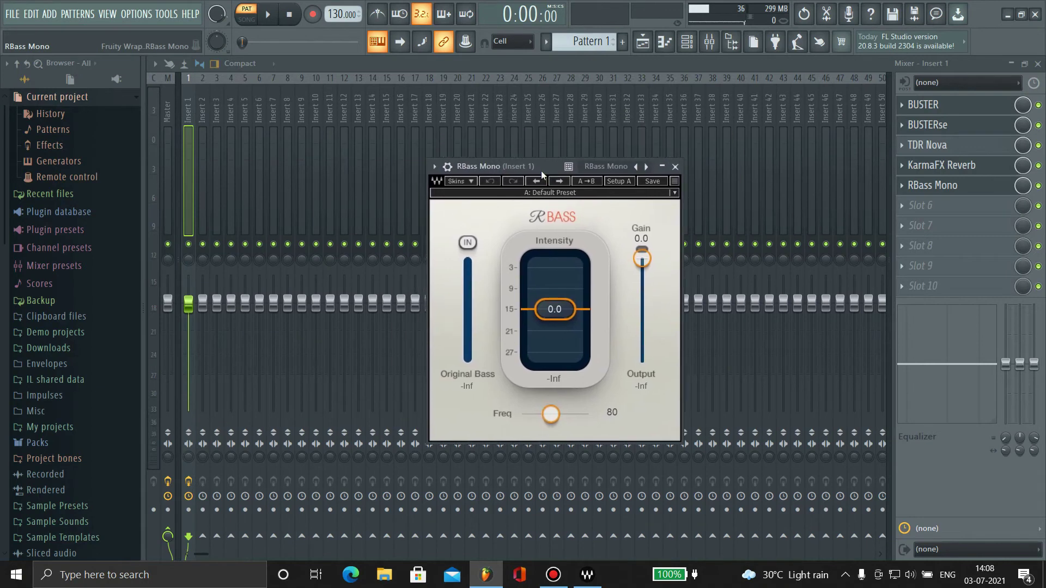
click(473, 249)
key(space)
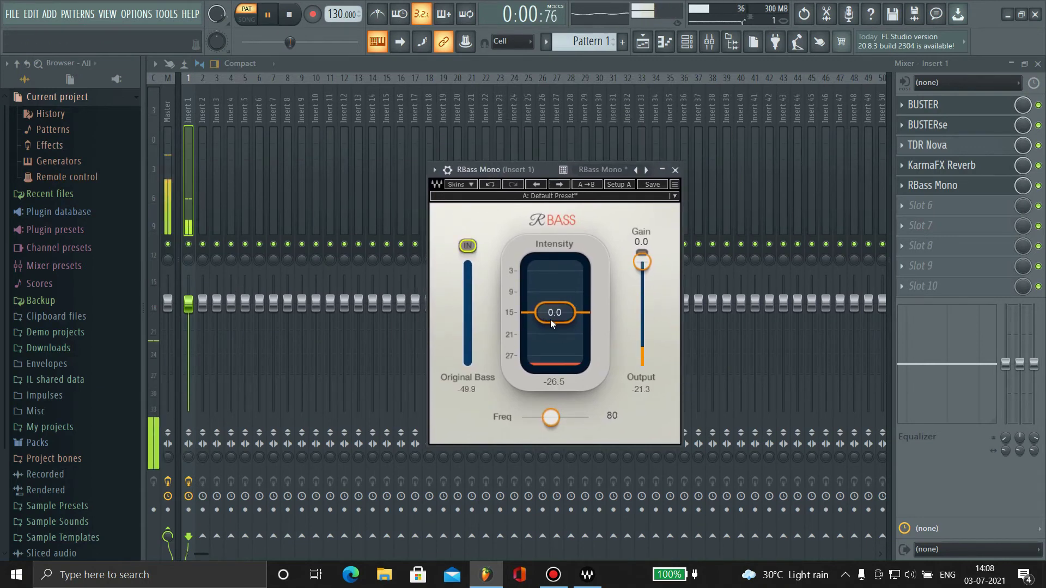
drag(550, 320, 551, 368)
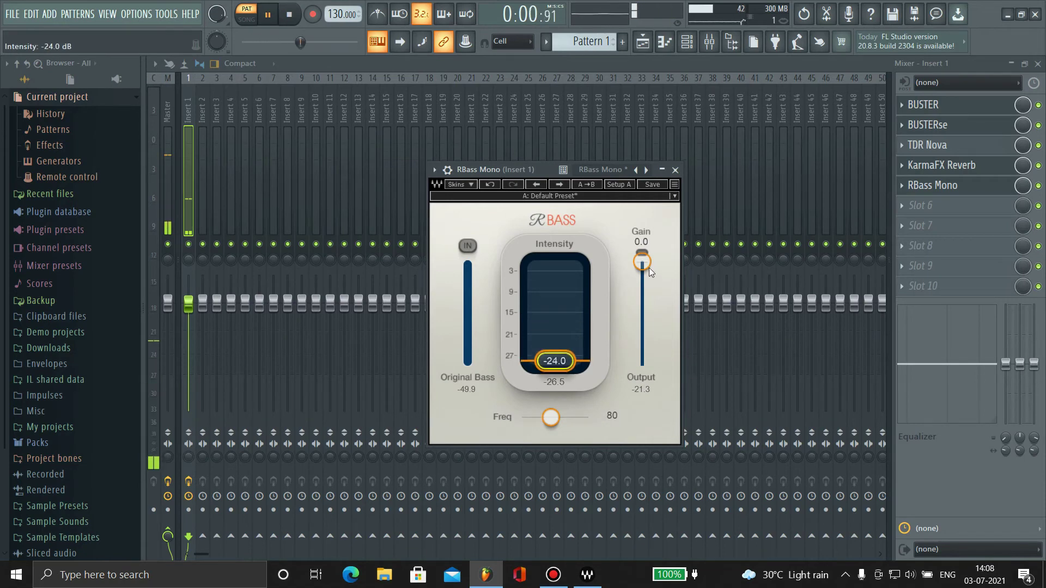
drag(649, 267, 643, 315)
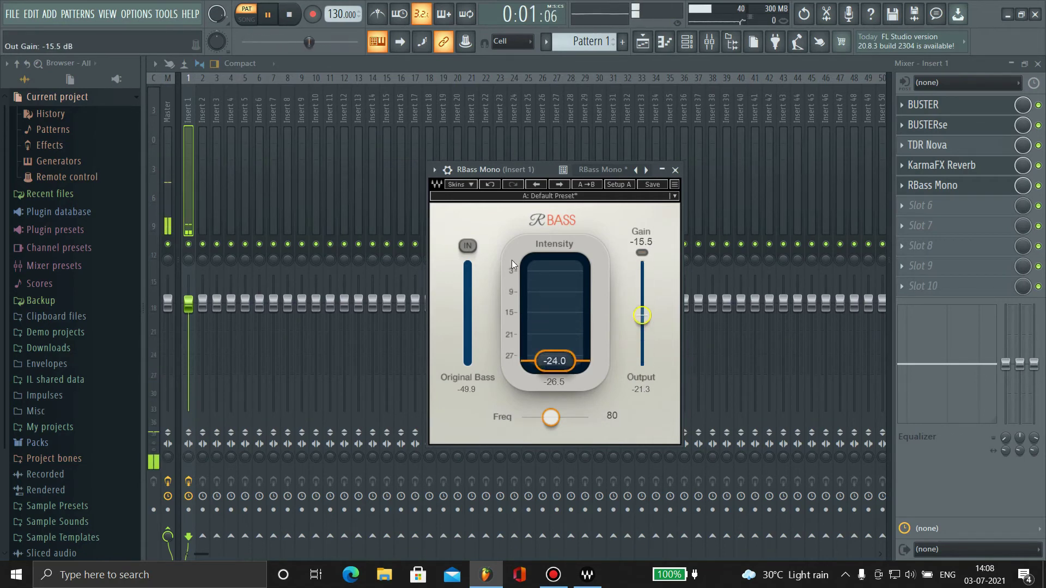
Set RBass Mono's frequency to 61, intensity to 20.1 dB and gain to 0.0 dB during playback, and stop the pattern.
mouse_move(550, 417)
mouse_down()
mouse_move(562, 417)
mouse_move(542, 418)
mouse_up()
drag(555, 361, 556, 275)
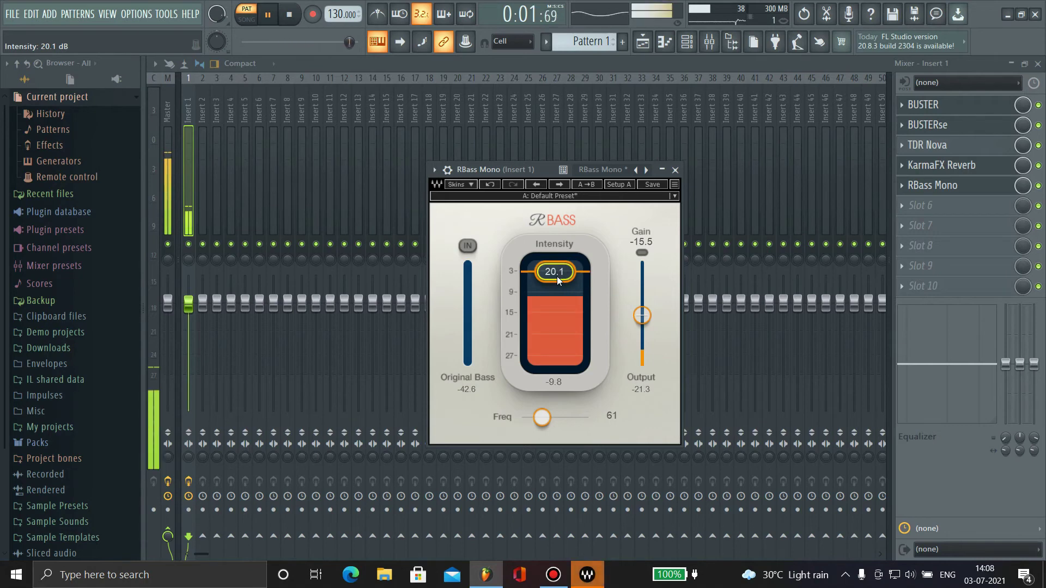
drag(642, 316, 652, 253)
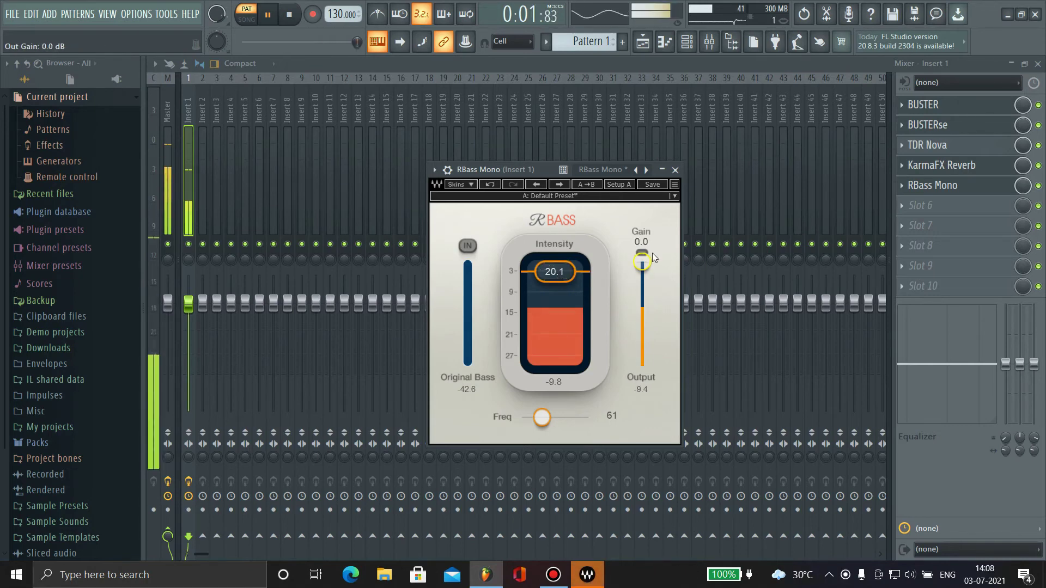
key(space)
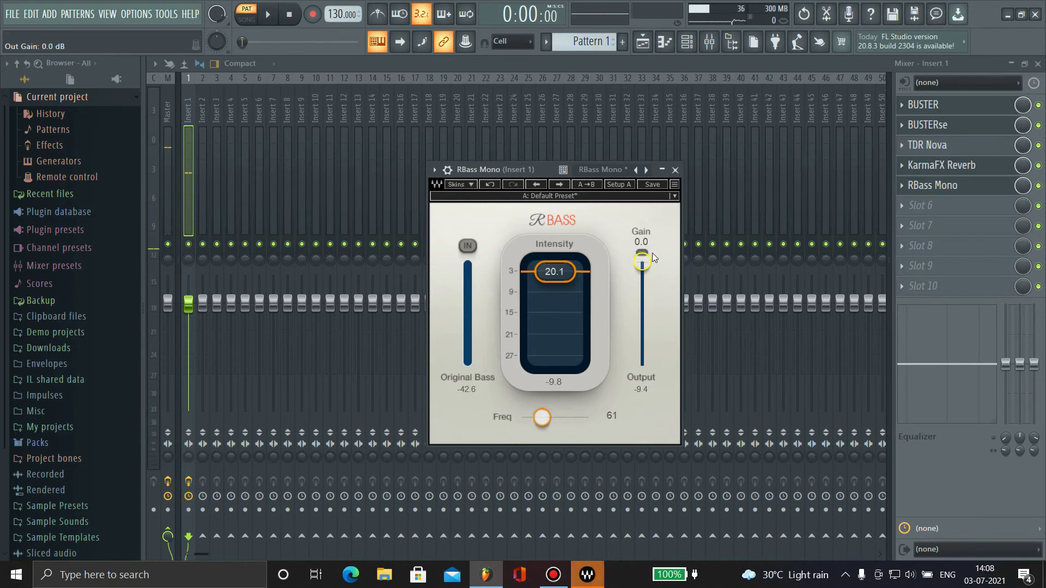
Show the channel rack and play Pattern 1 through the Insert 1 effects, stopping playback after listening.
click(687, 41)
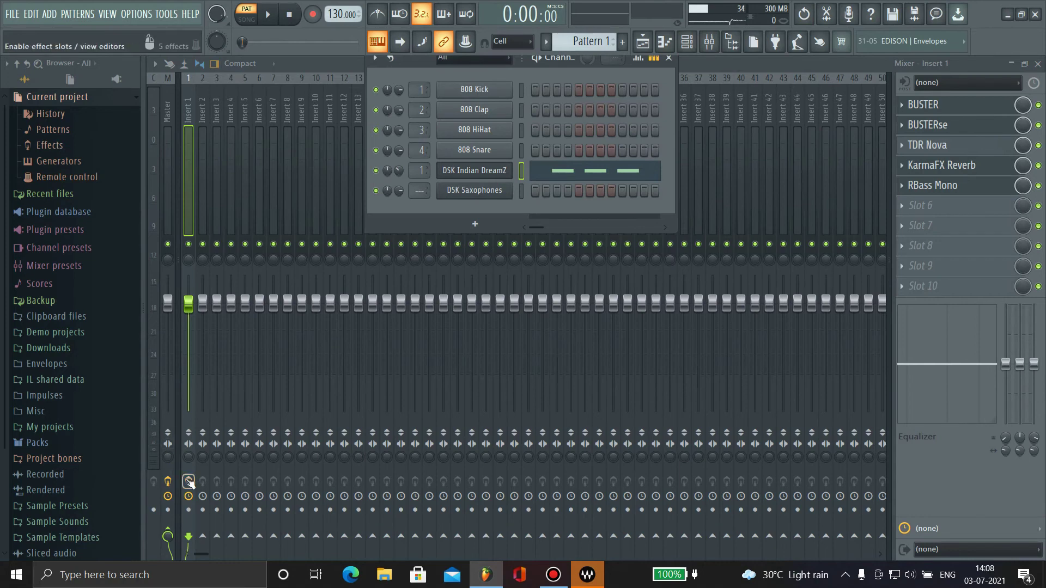
key(space)
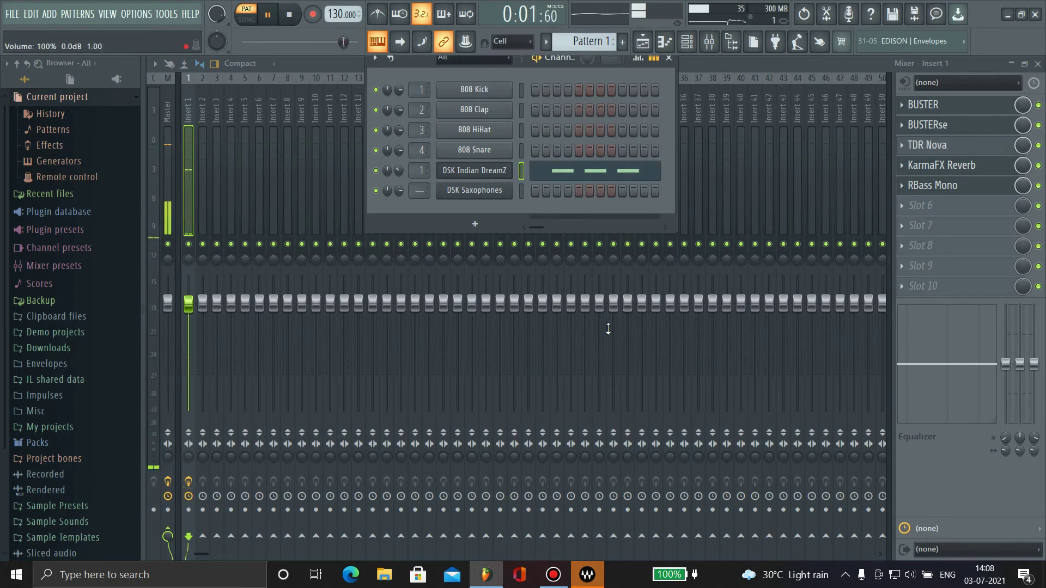
key(space)
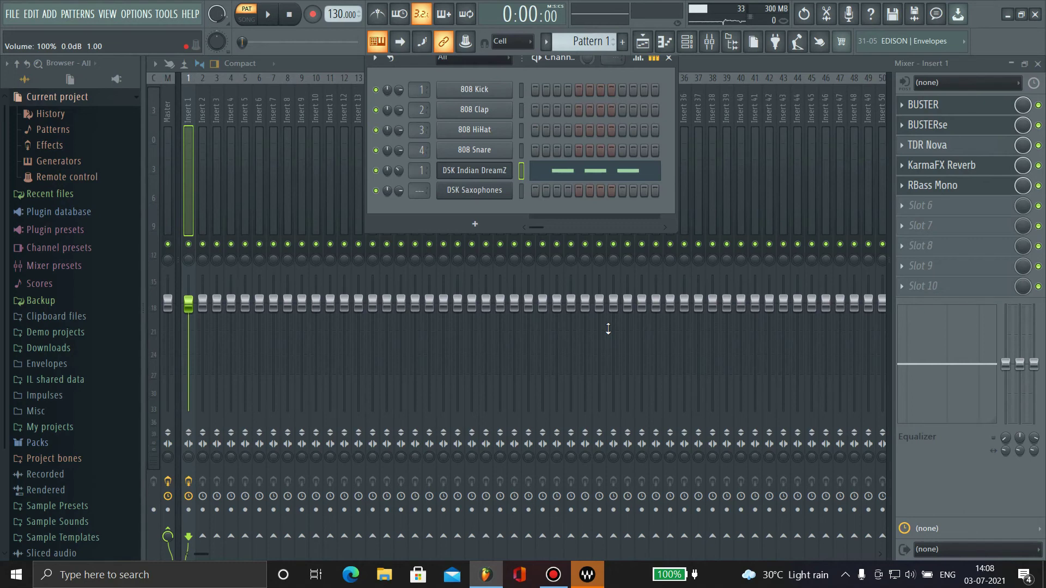
Reopen RBass Mono on Insert 1, move its window higher, and try its skins, settling on Dark.
click(941, 190)
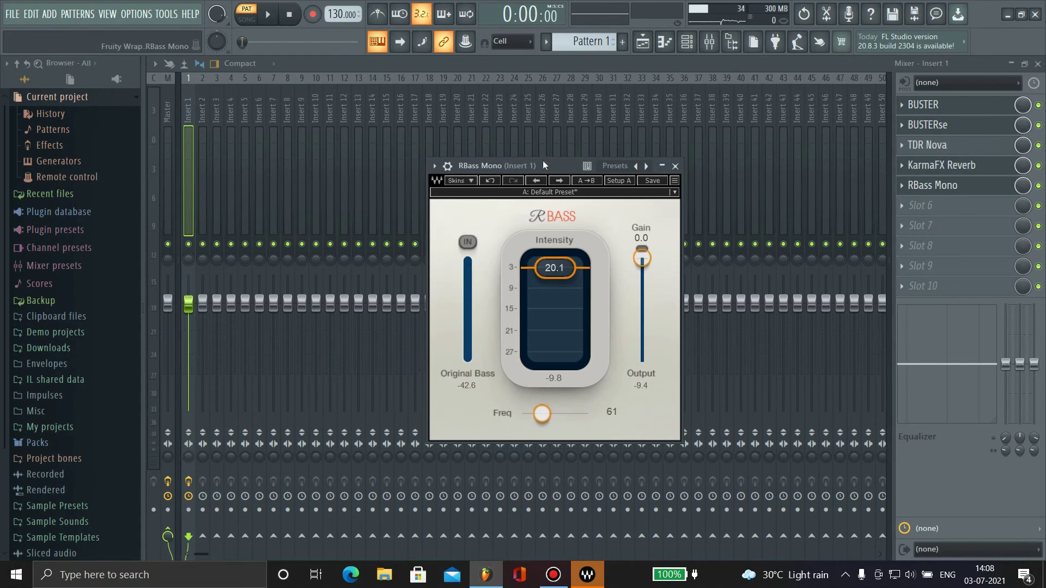
drag(539, 166, 548, 134)
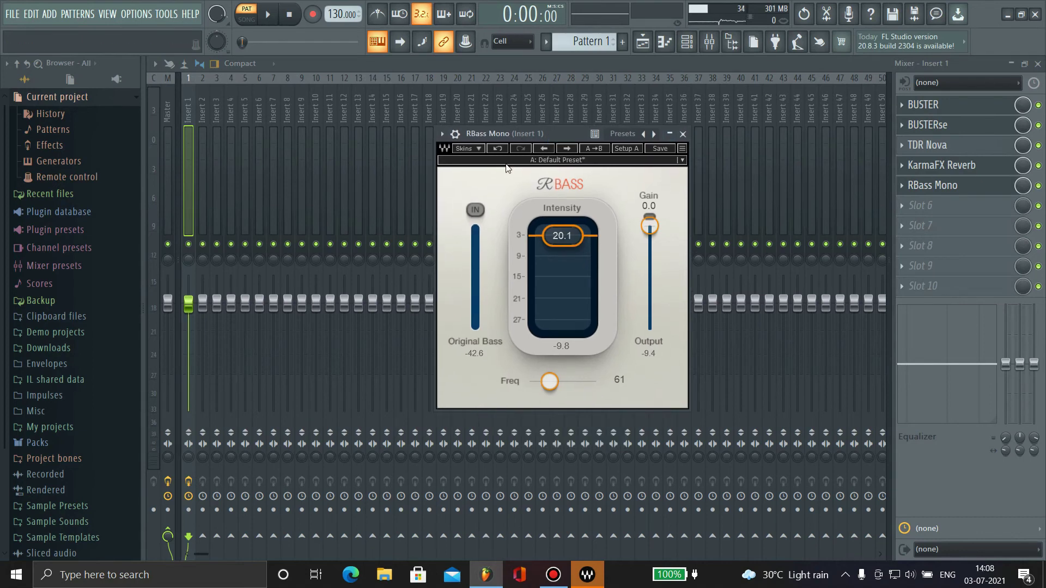
click(479, 149)
click(486, 176)
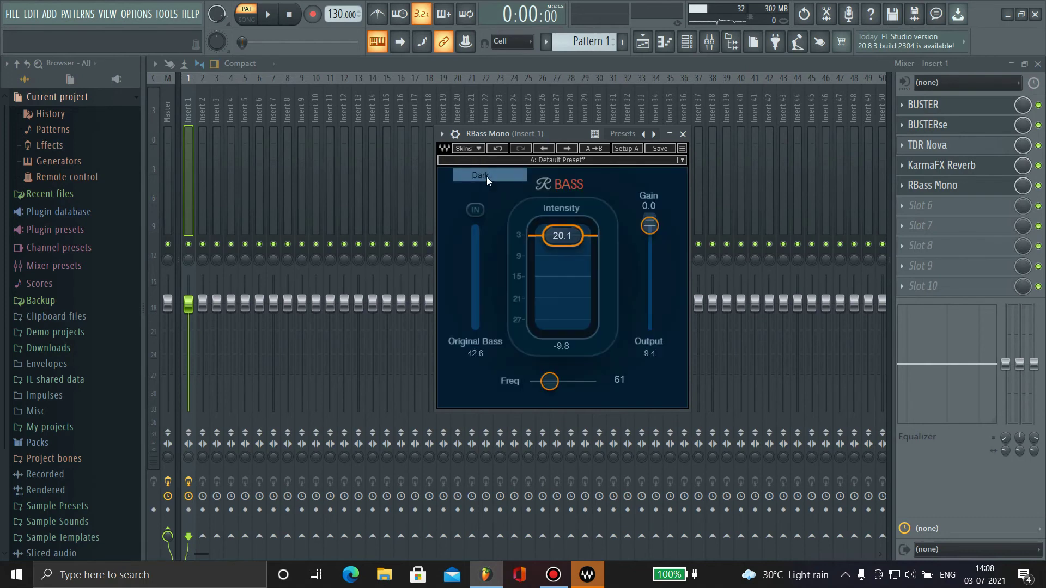
click(475, 149)
click(482, 190)
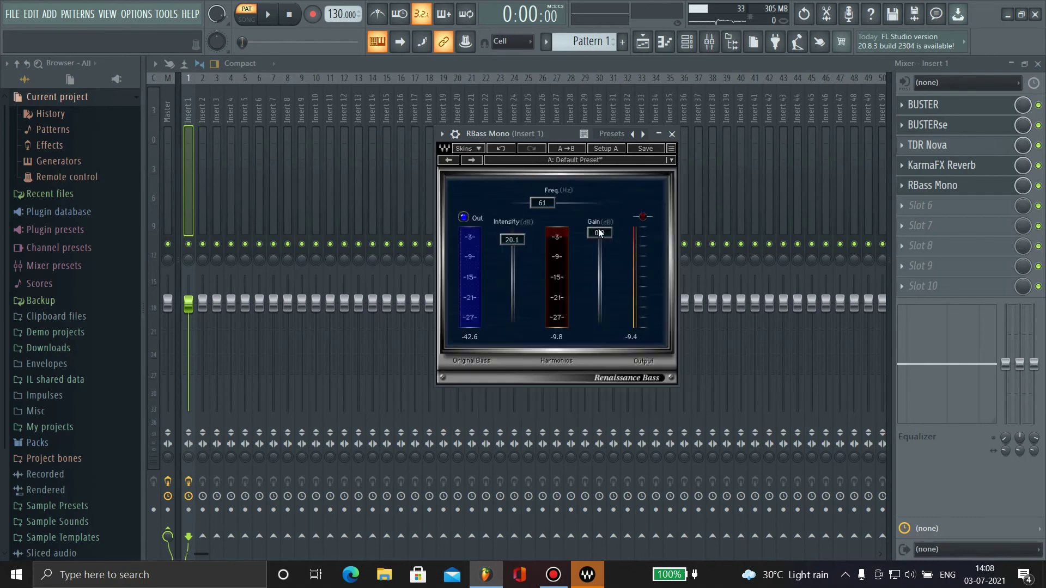
click(475, 149)
click(481, 162)
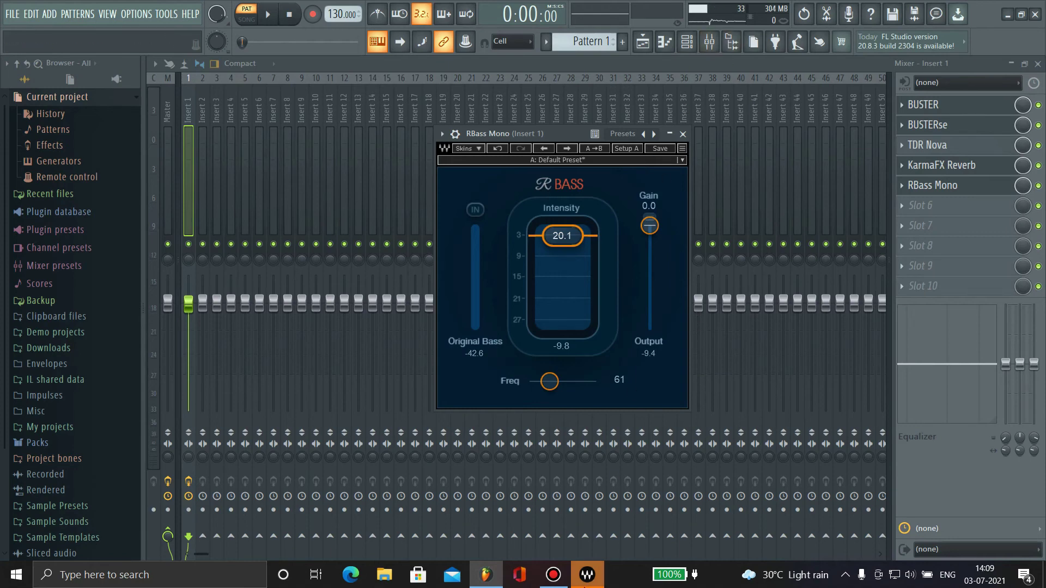
Switch to Waves Central, view the installed products and the licenses page, and close it to return to FL Studio.
click(586, 575)
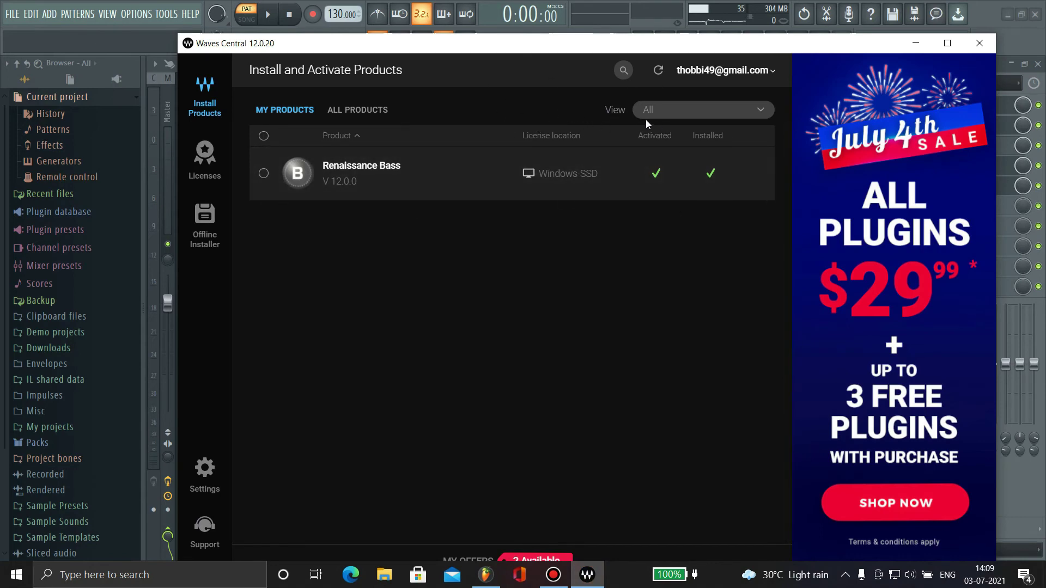
click(205, 155)
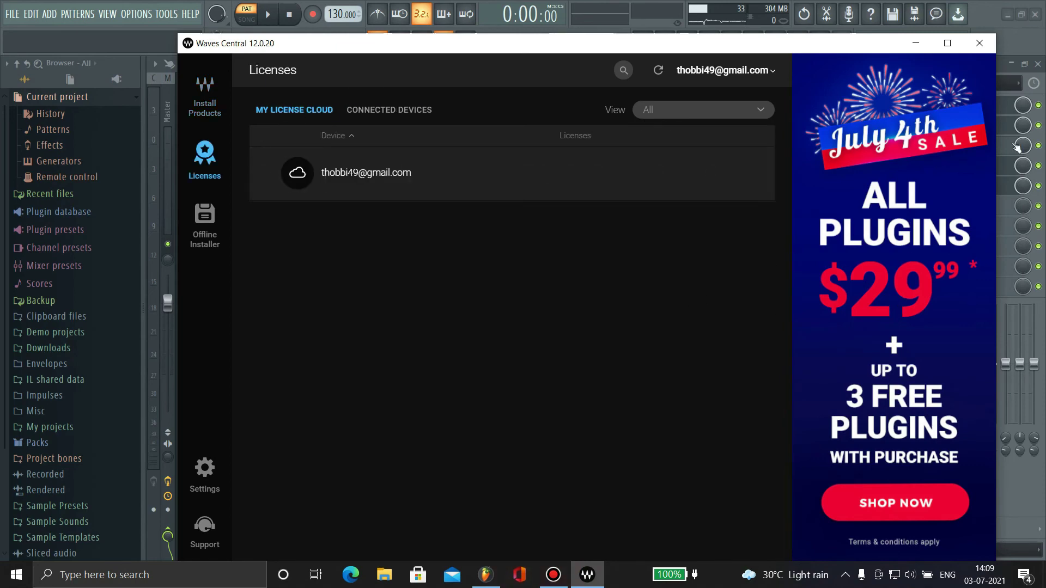
click(978, 50)
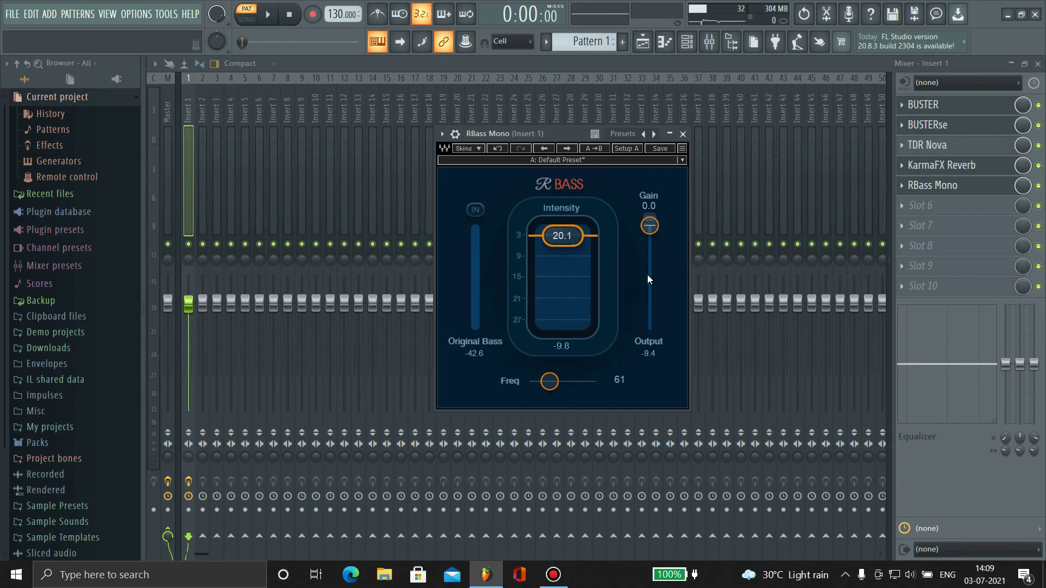
Review the Insert 1 effects in order: BUSTER, BUSTERse, TDR Nova, KarmaFX Reverb and RBass Mono.
click(943, 106)
click(940, 131)
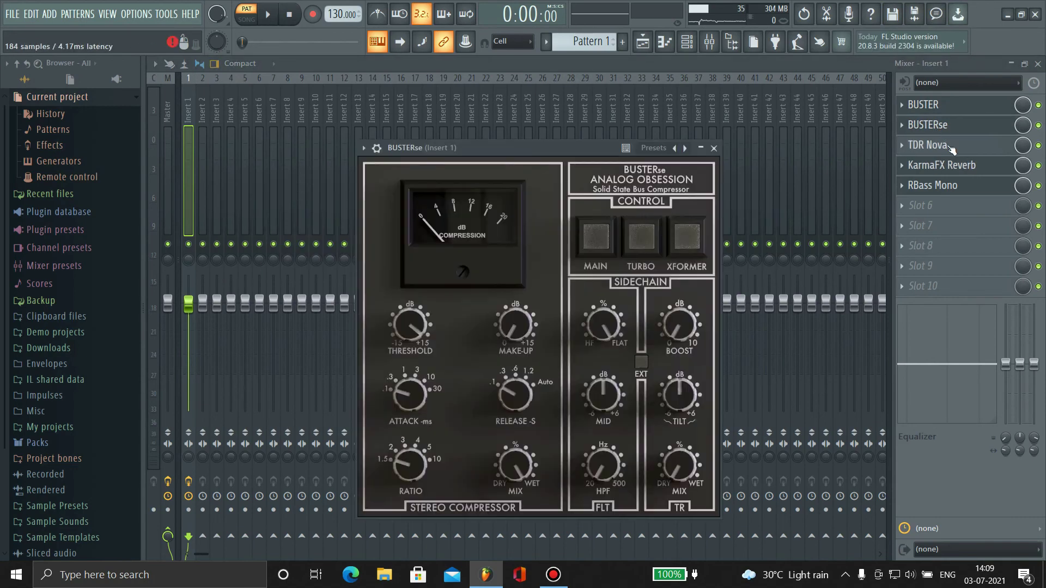
click(928, 145)
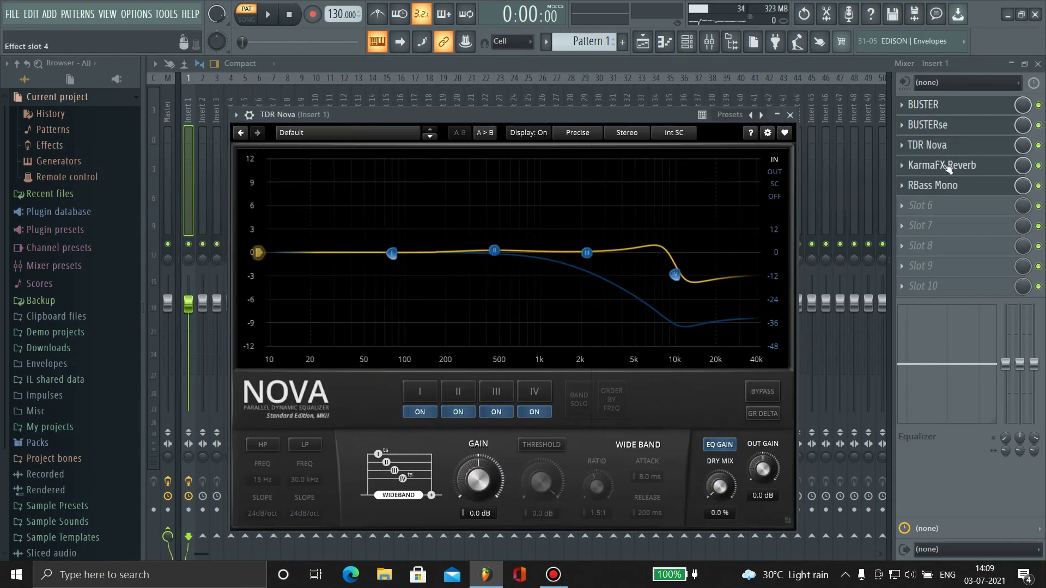
click(946, 166)
click(943, 187)
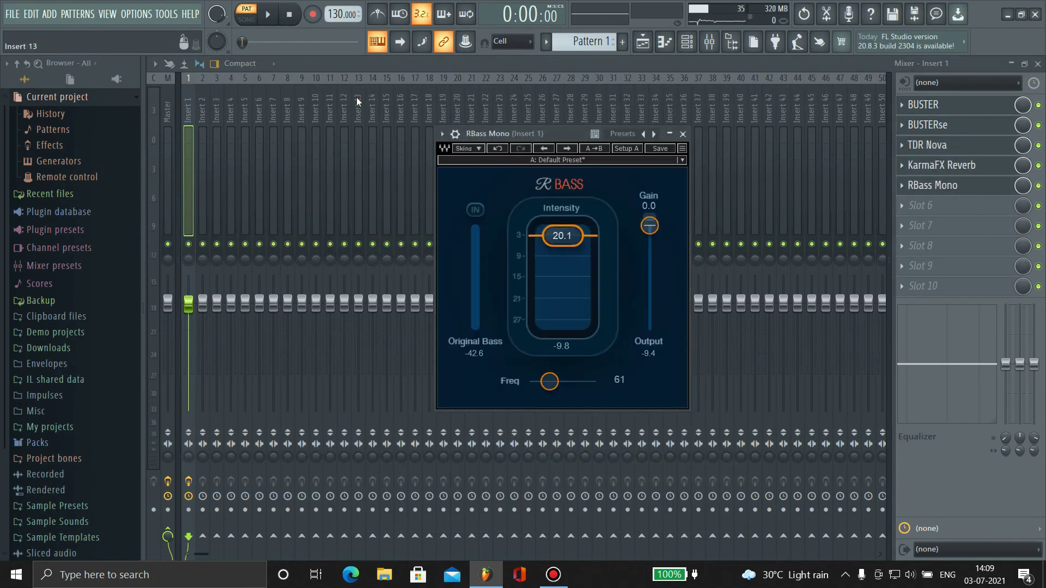
Return from the playlist to the mixer, open the Master track's BUSTER and BUSTERse, and arrange their detached windows with BUSTERse underneath.
click(643, 43)
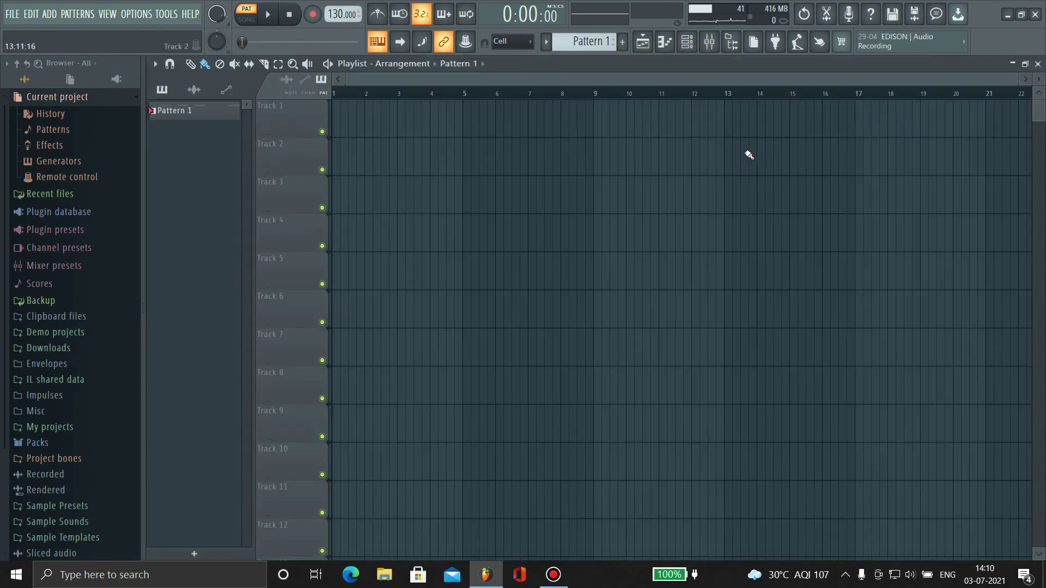
click(644, 54)
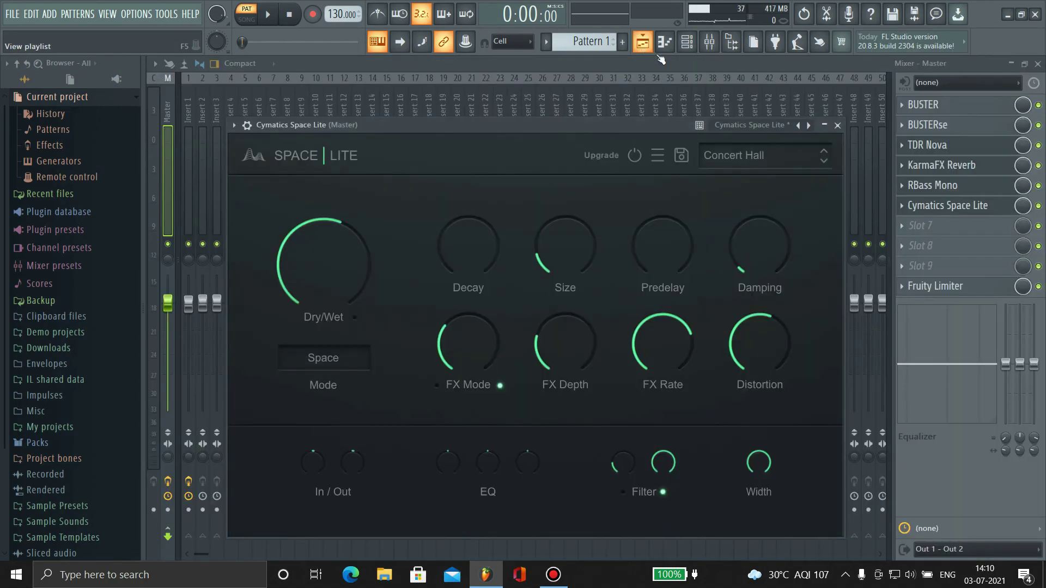
click(955, 104)
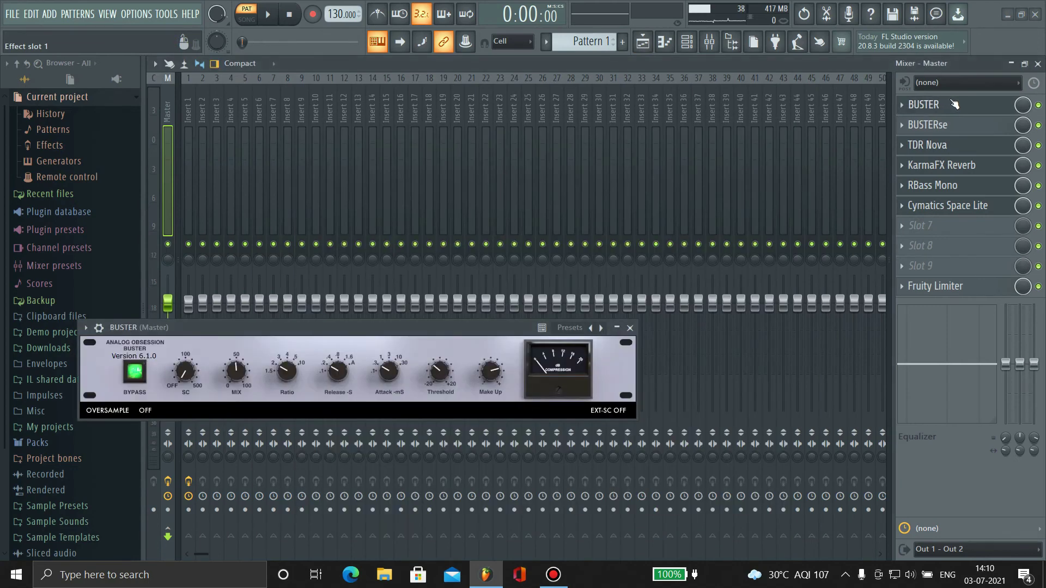
drag(431, 302, 562, 77)
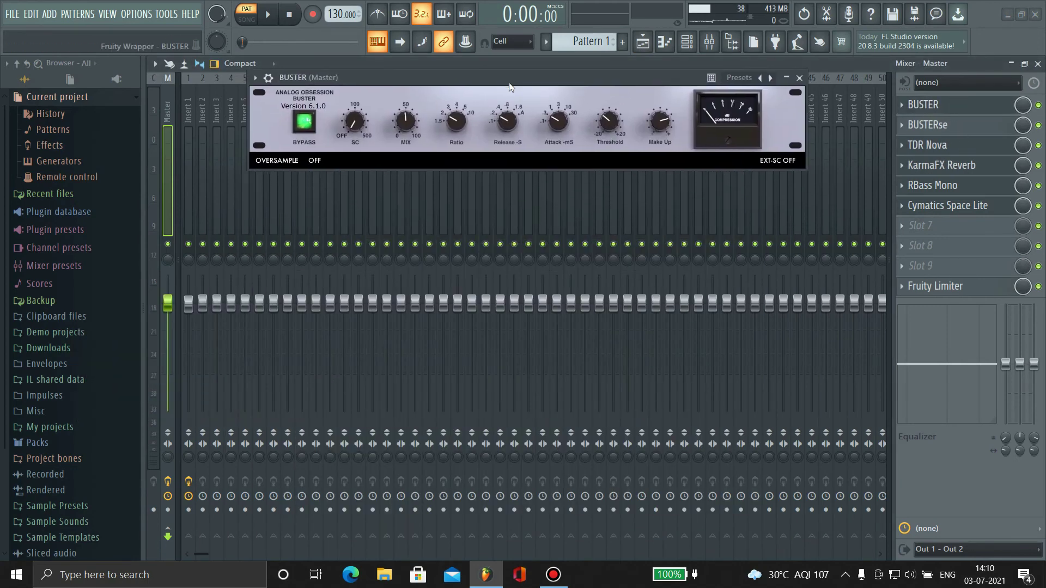
click(929, 125)
drag(633, 357, 212, 184)
click(254, 77)
click(201, 113)
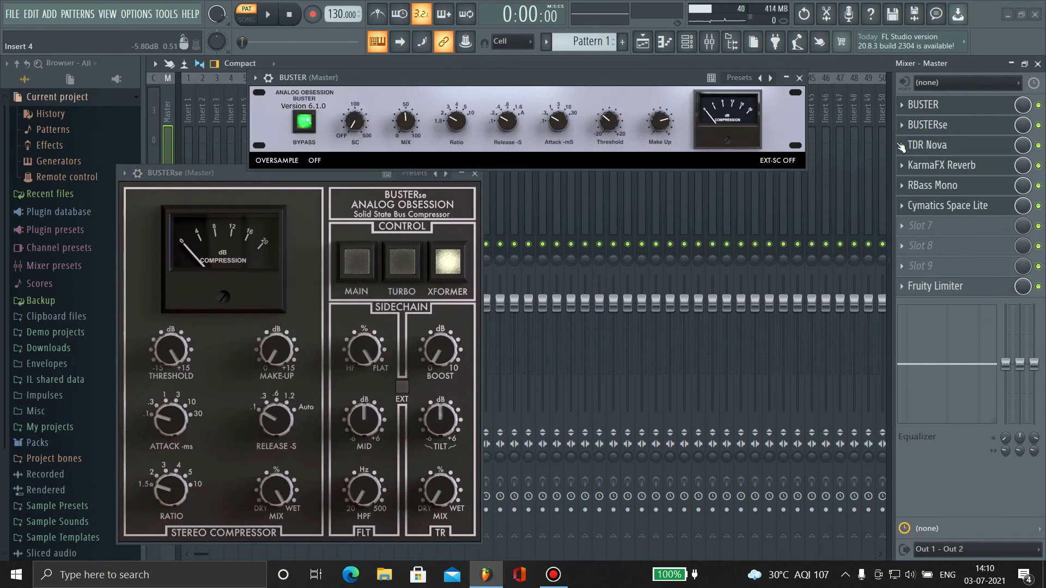
Open the Master track's TDR Nova, detach its window, reduce its height, and place it beside BUSTERse below BUSTER.
click(933, 145)
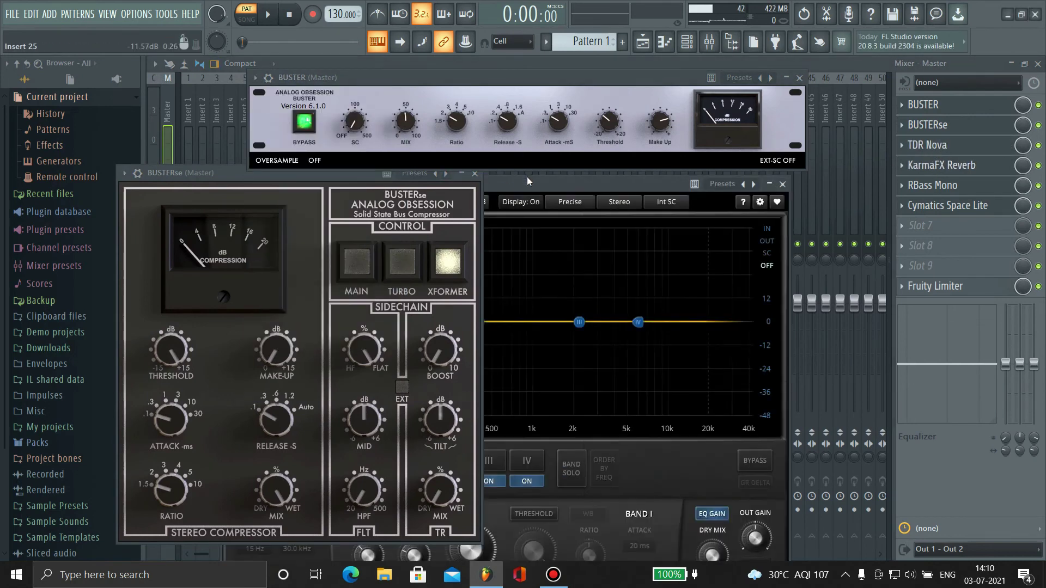
drag(588, 194, 1022, 202)
click(661, 194)
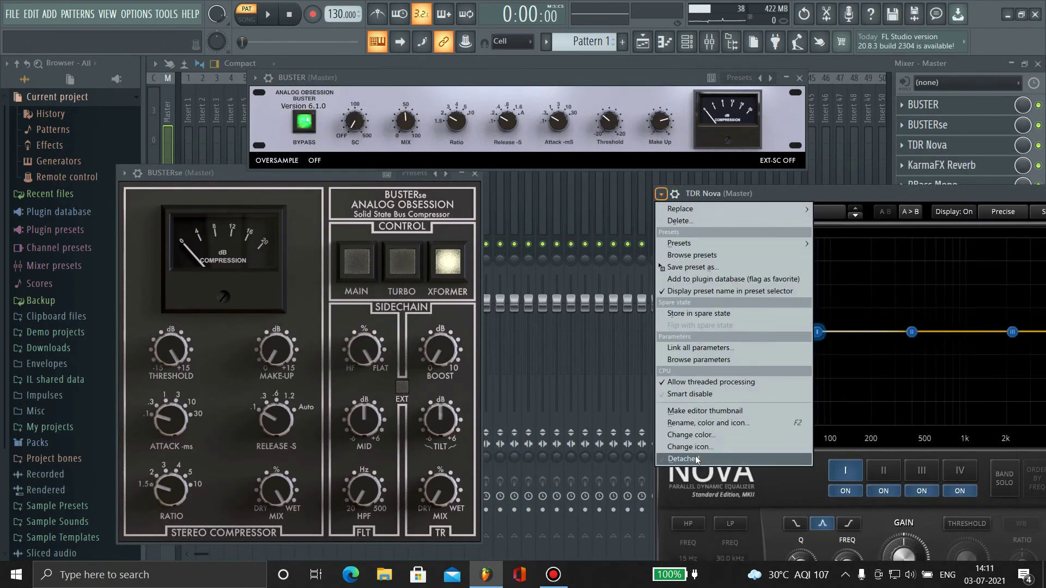
click(832, 227)
drag(814, 195, 494, 60)
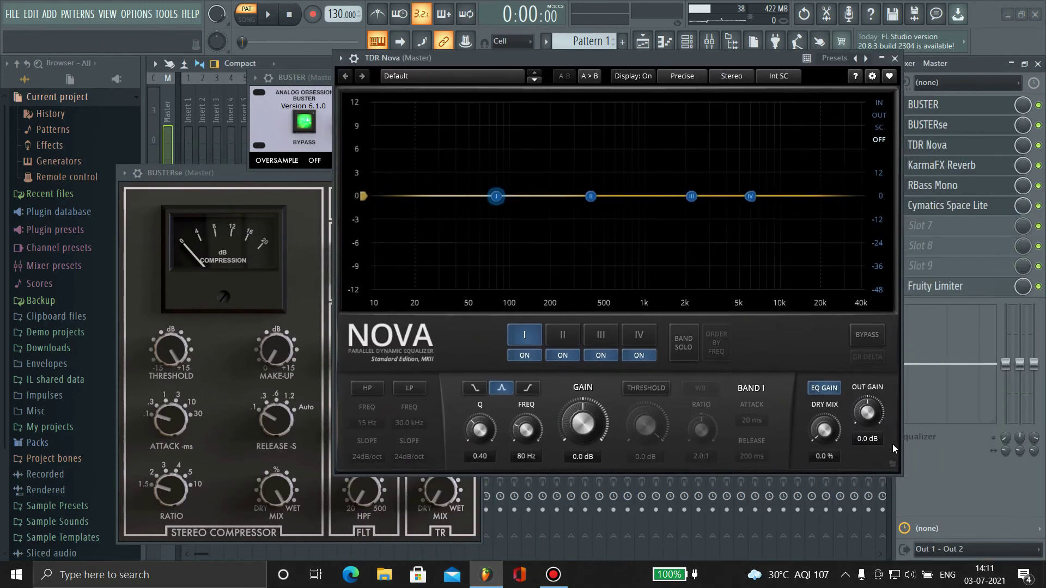
drag(894, 462, 893, 365)
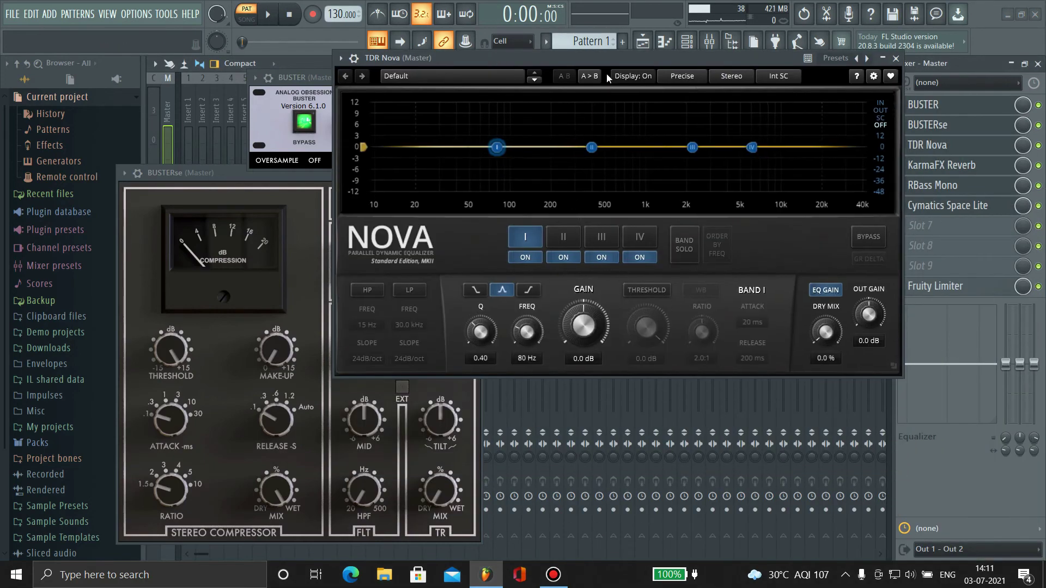
drag(605, 58, 792, 283)
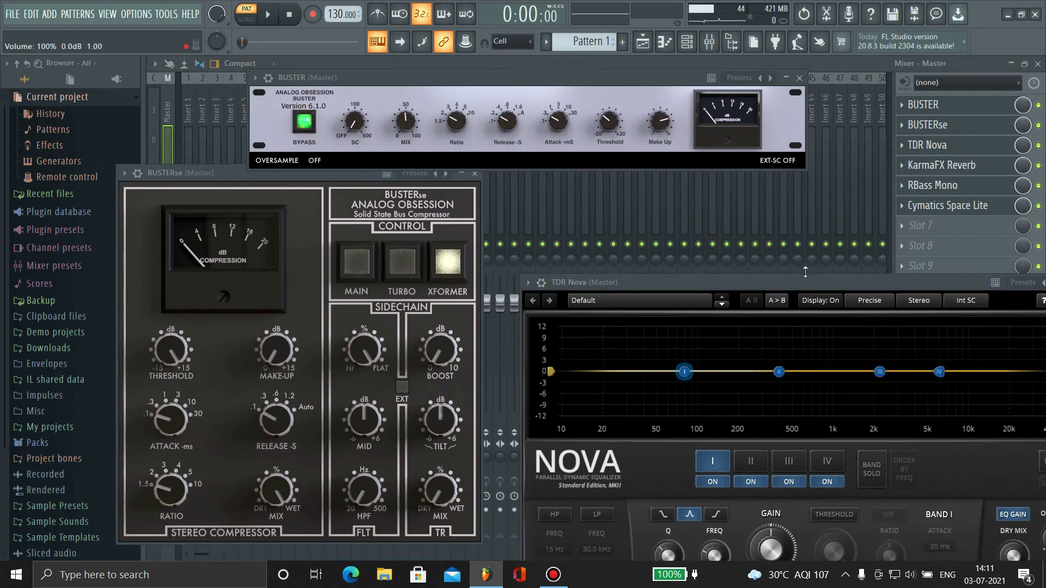
drag(806, 282, 790, 360)
Move BUSTERse lower and place the Master track's detached KarmaFX Reverb window just above TDR Nova.
drag(302, 177, 375, 308)
drag(322, 206, 784, 250)
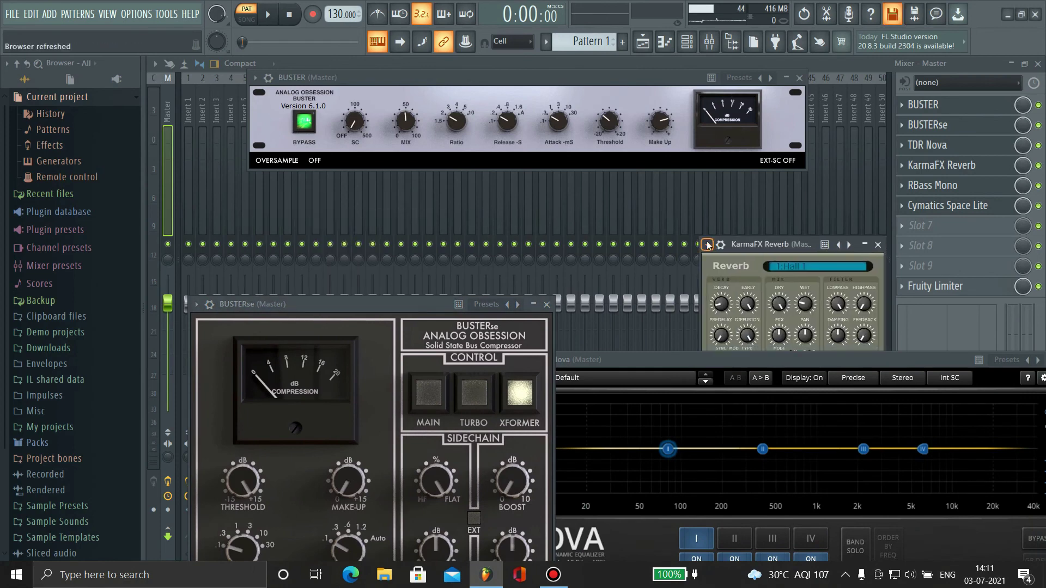
right_click(784, 249)
key(Escape)
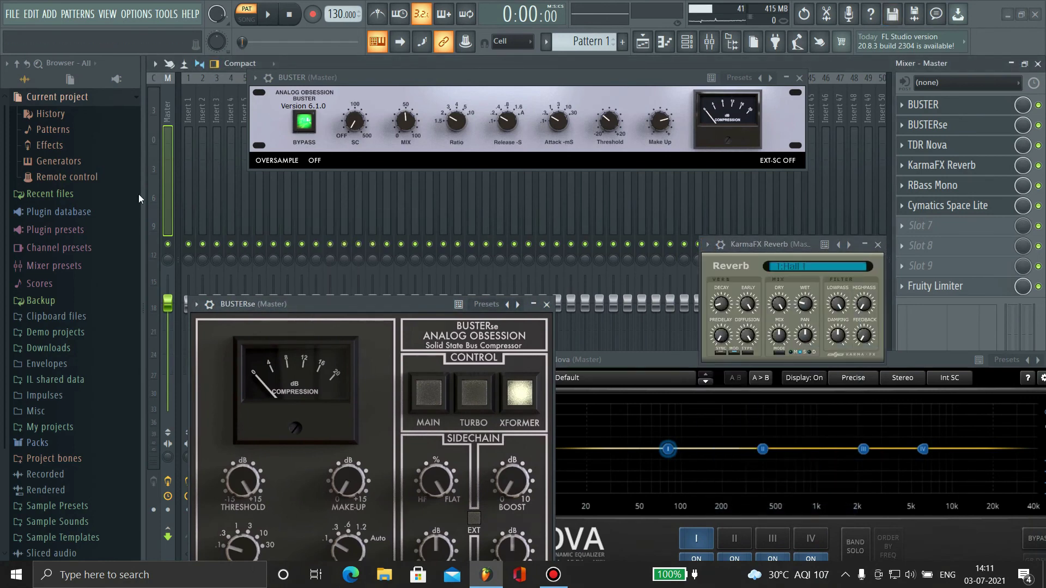
Rearrange the BUSTERse, BUSTER, KarmaFX Reverb and TDR Nova windows to free up space between them.
drag(314, 310, 91, 170)
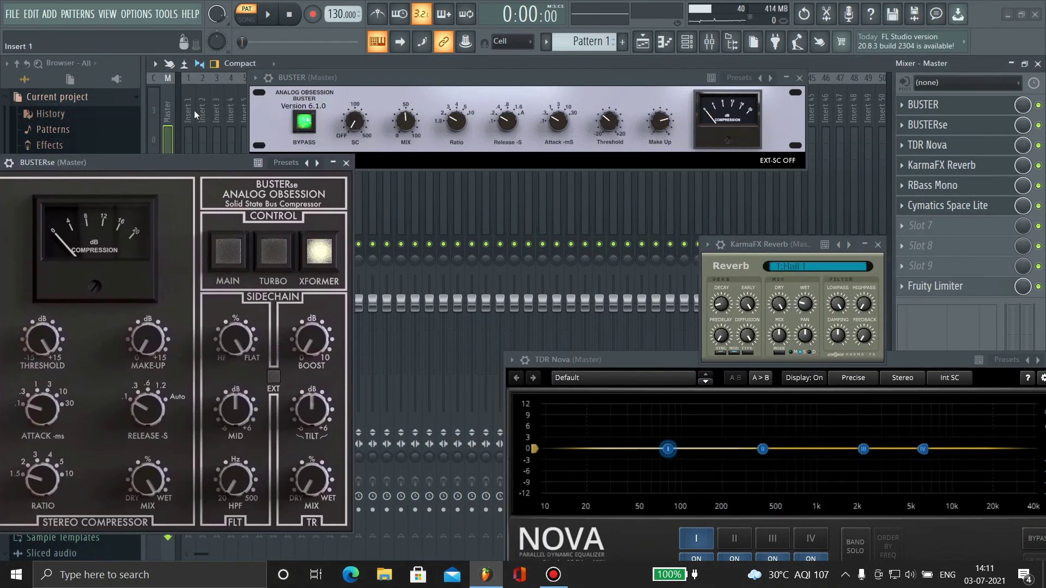
drag(327, 77, 124, 49)
drag(729, 252, 718, 65)
drag(661, 359, 516, 314)
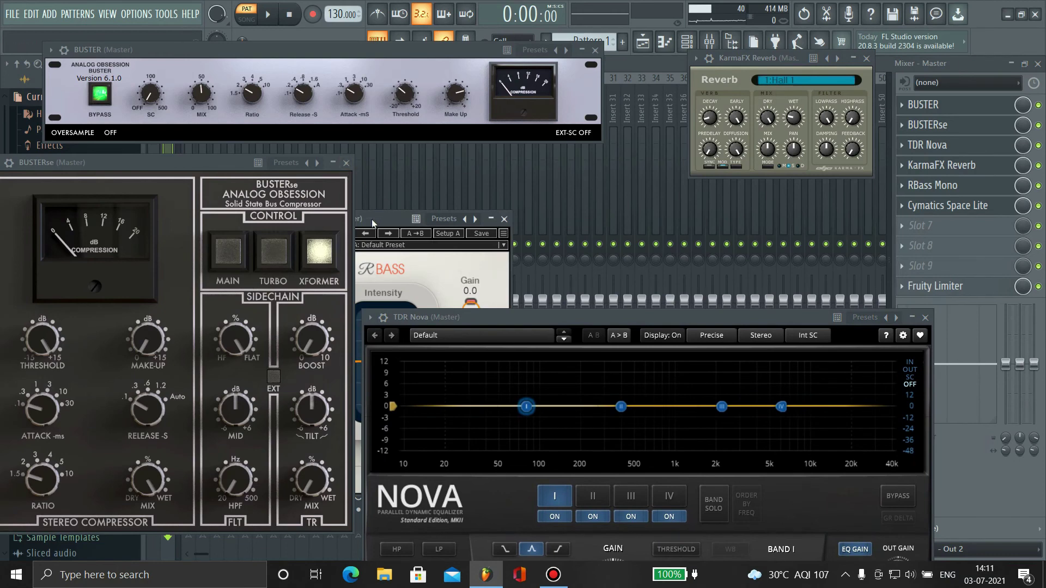
Place KarmaFX Reverb between BUSTER and TDR Nova, and RBass Mono beside BUSTER next to the effect slots.
drag(372, 219, 933, 44)
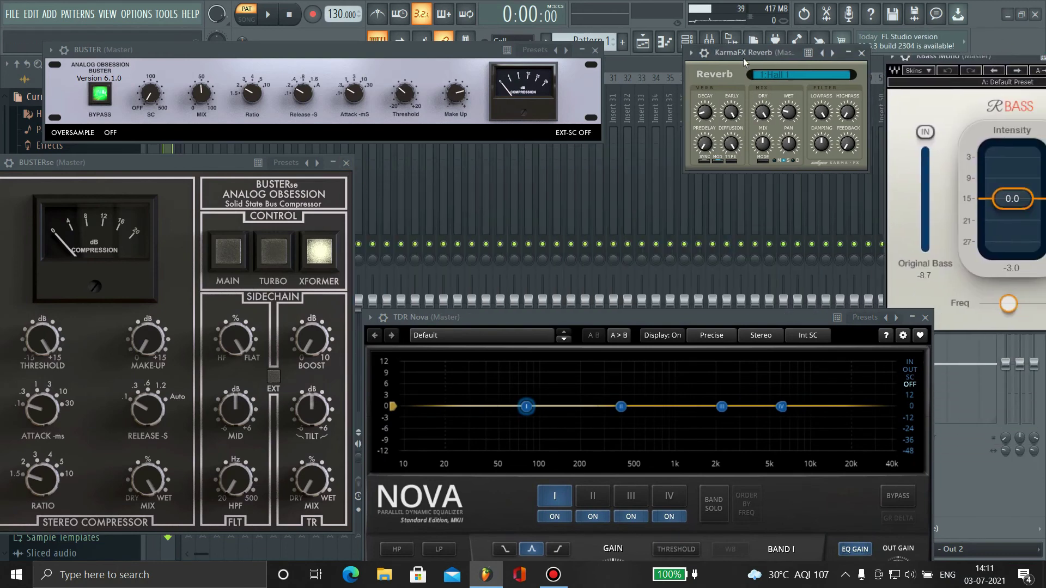
drag(743, 57, 423, 166)
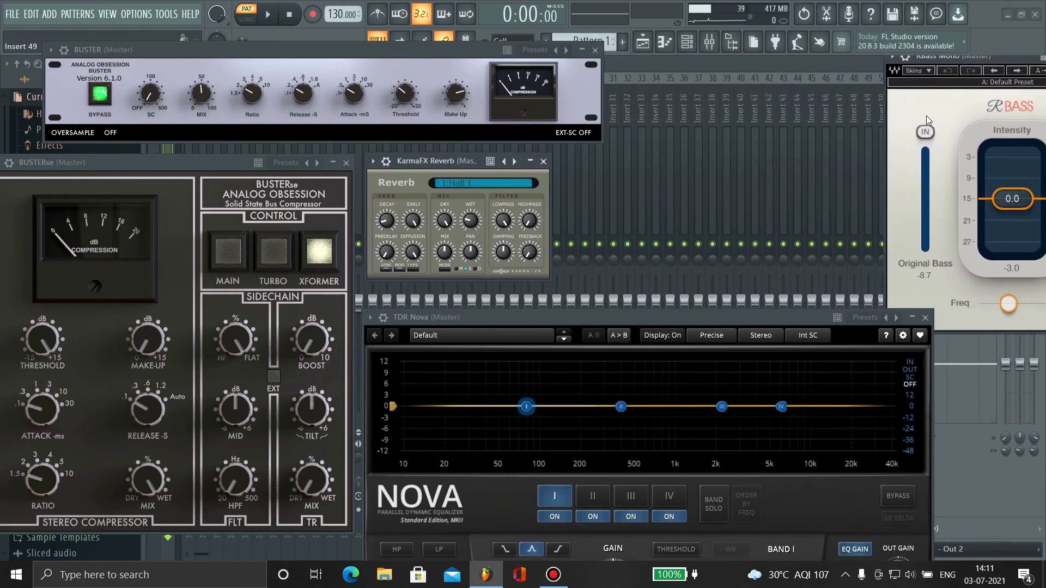
drag(963, 60, 682, 44)
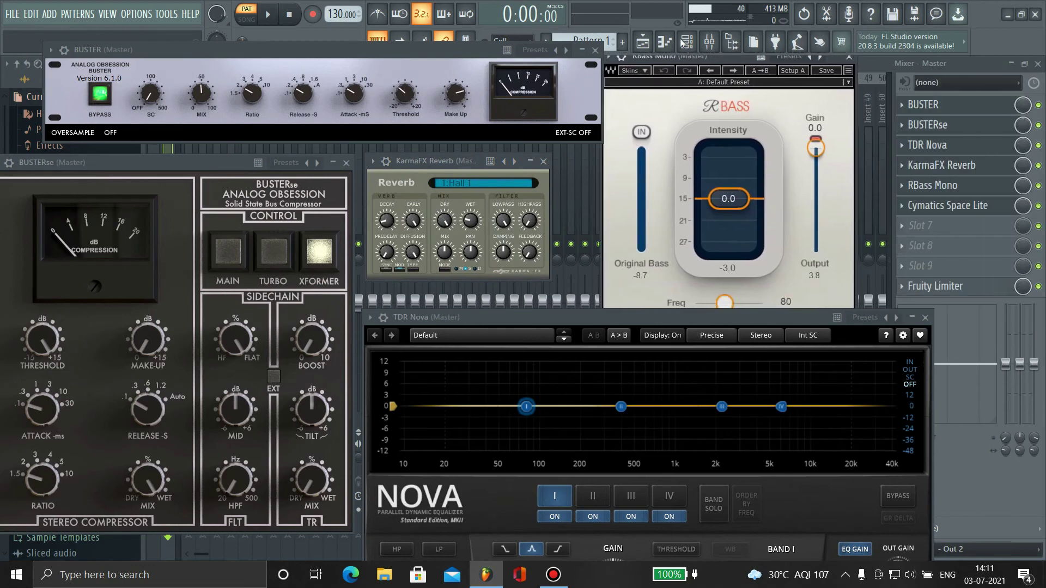
Detach the Master track's RBass Mono window and open Cymatics Space Lite alongside the other effects.
click(911, 207)
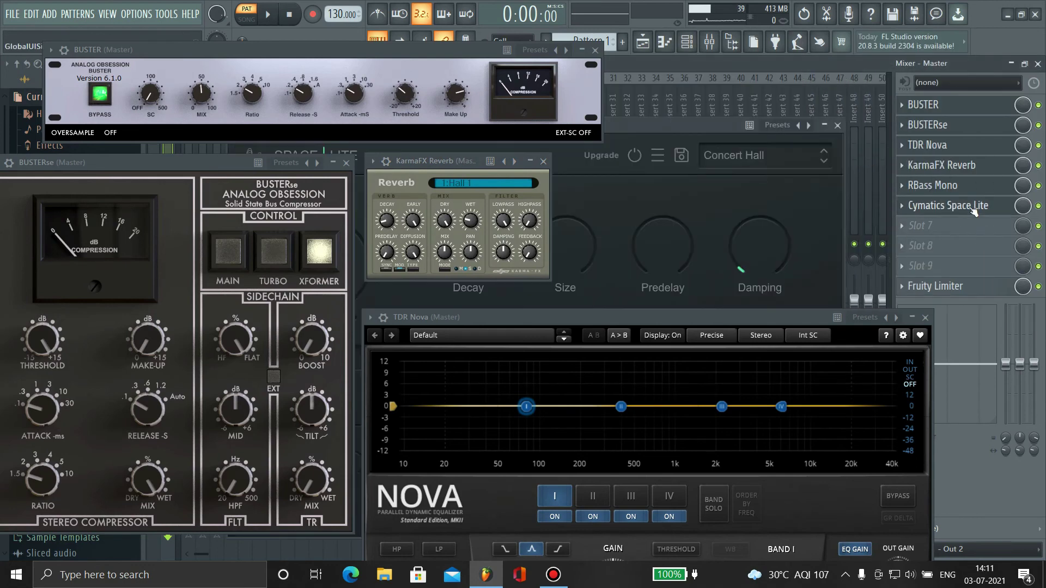
click(911, 207)
click(926, 185)
click(608, 57)
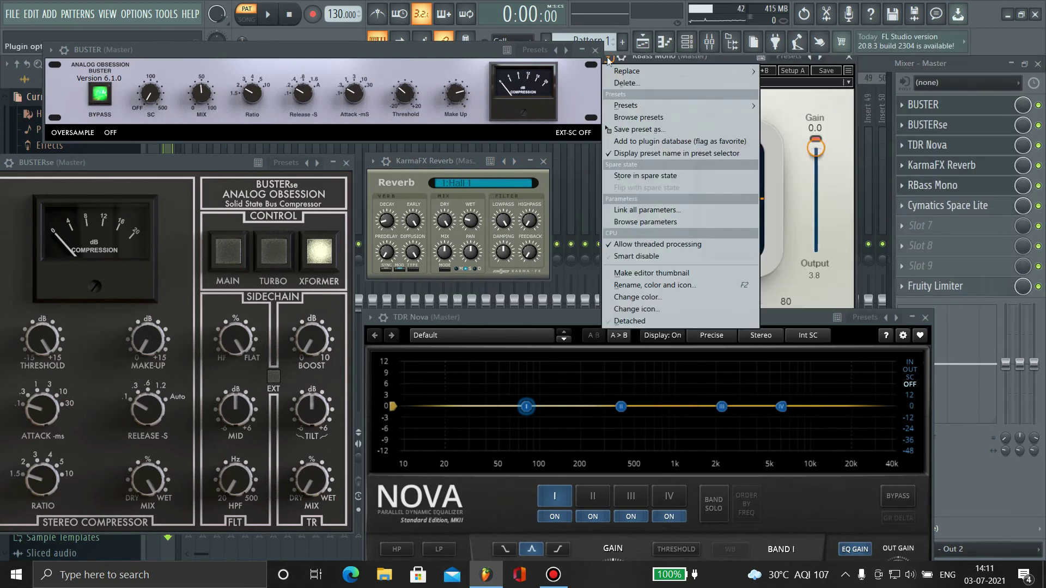
click(630, 321)
click(951, 214)
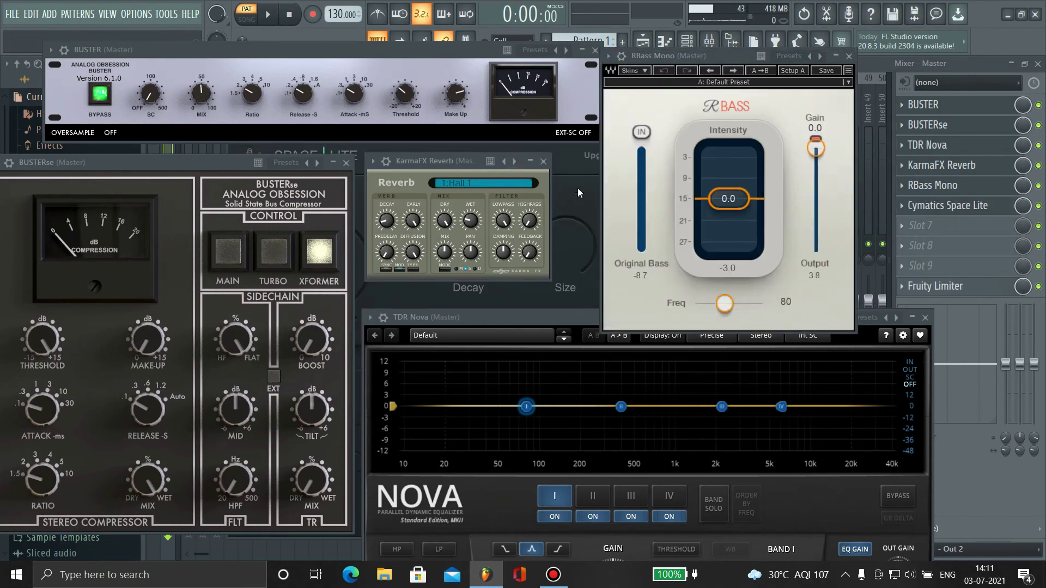
Move KarmaFX Reverb over to the effect slots and open DSK Indian DreamZ from the channel rack in the space below BUSTER.
drag(426, 162, 950, 200)
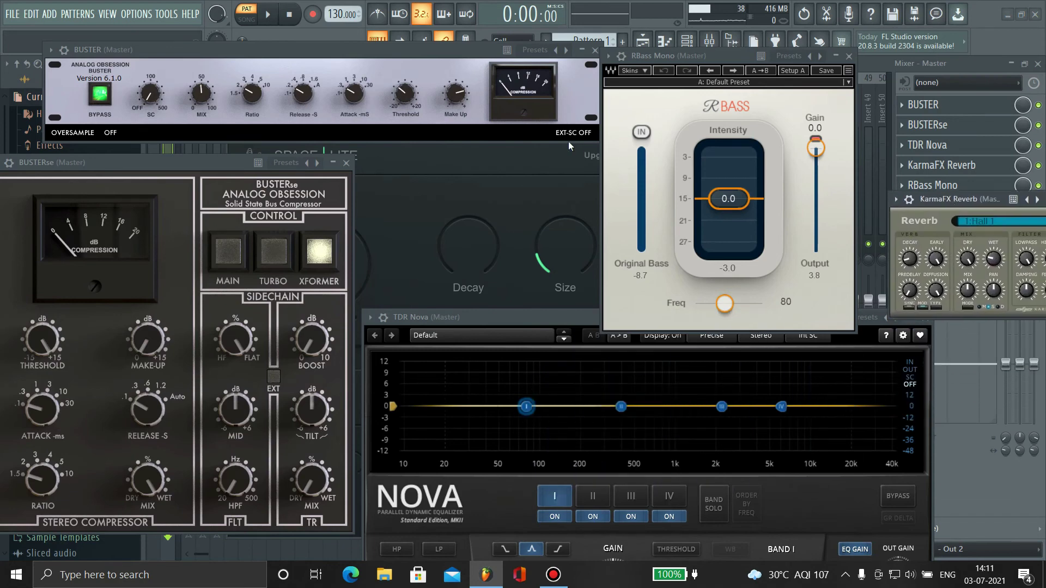
key(F6)
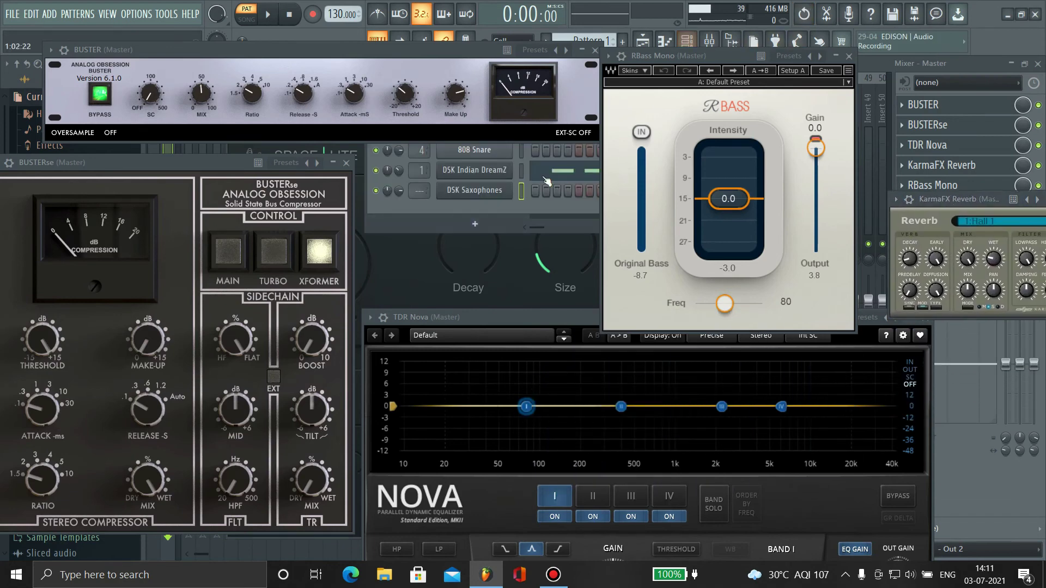
click(479, 170)
drag(632, 207, 541, 151)
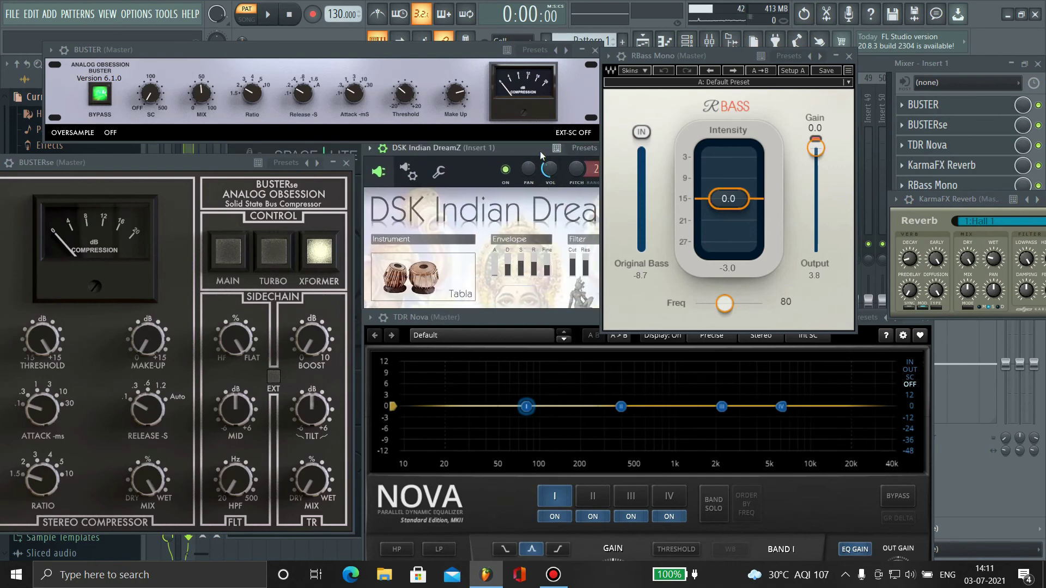